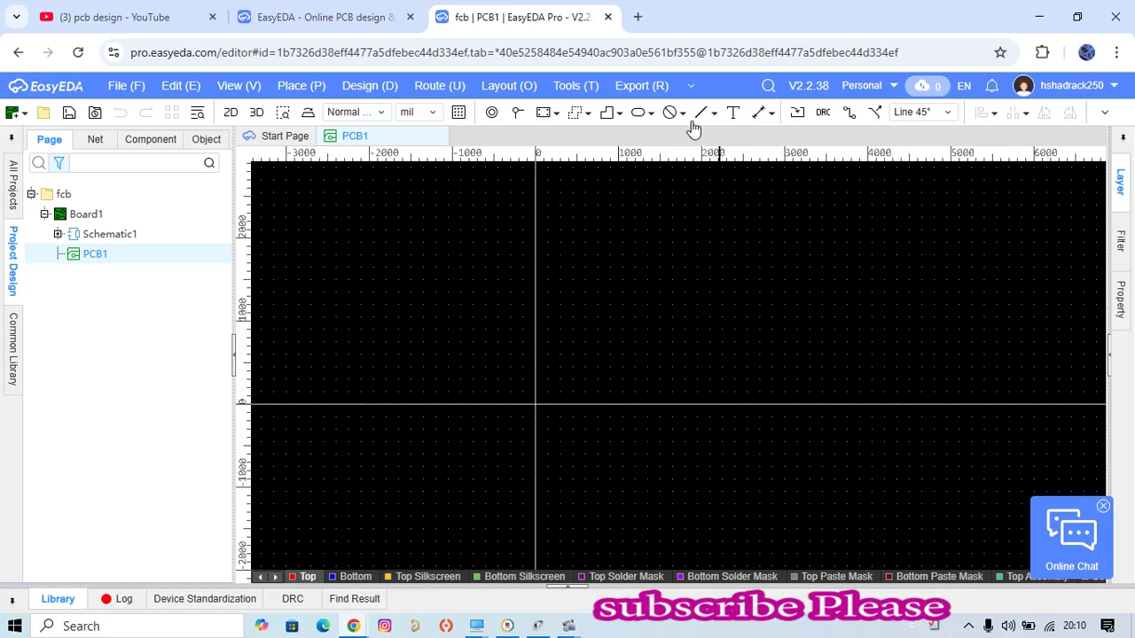
Draw a 4250 by 1460 mil rectangle on the Top Layer, starting at the origin
left_click(651, 117)
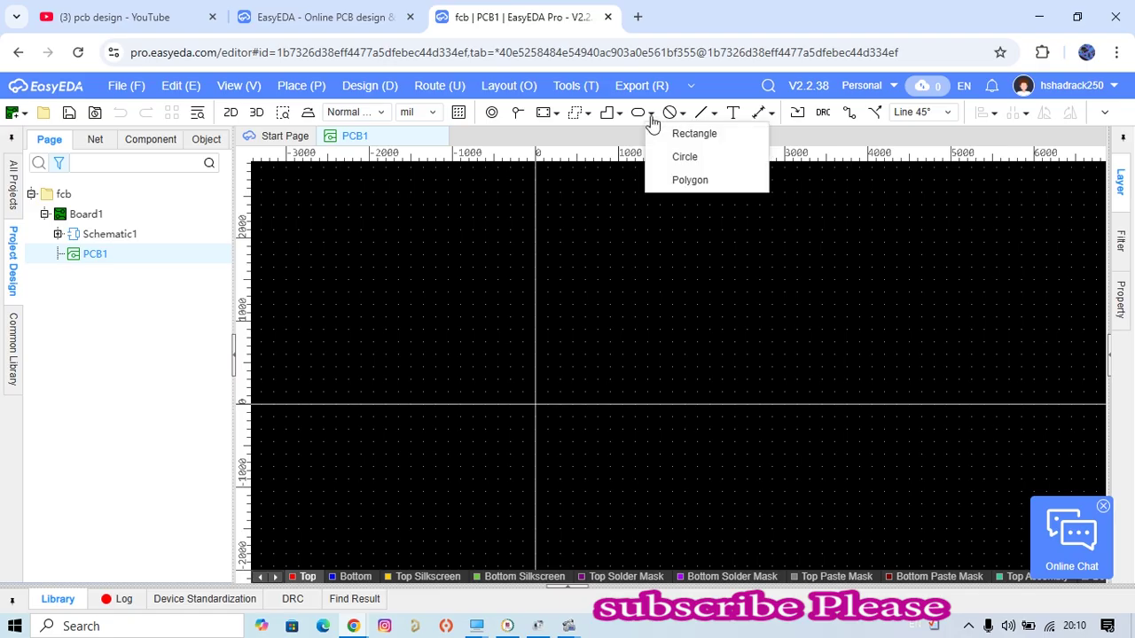
left_click(714, 114)
left_click(788, 250)
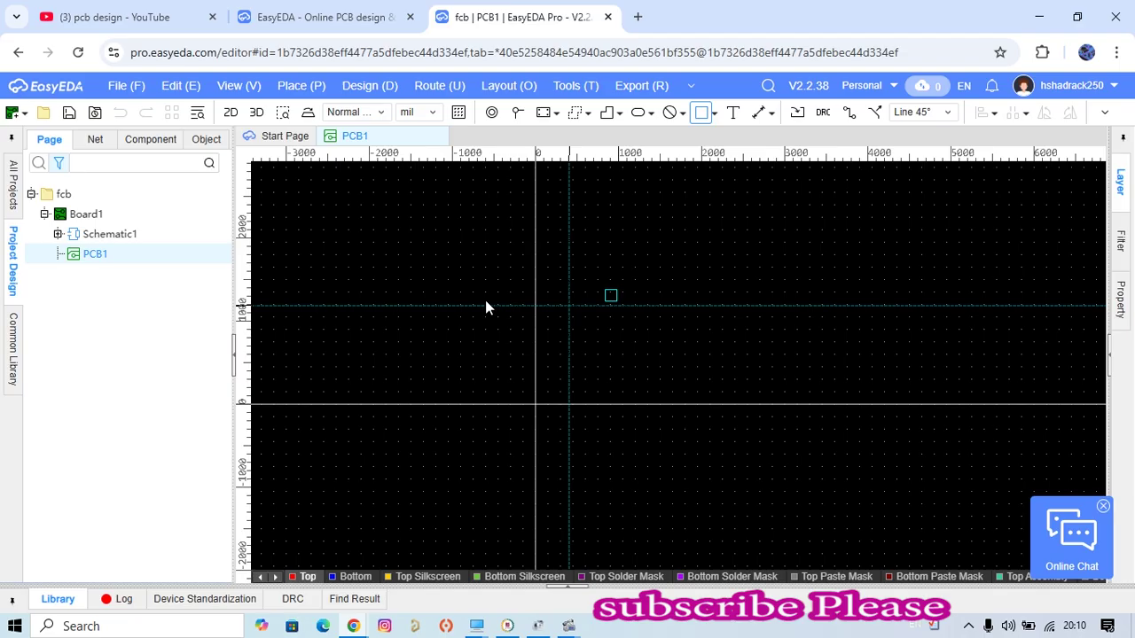
left_click(545, 263)
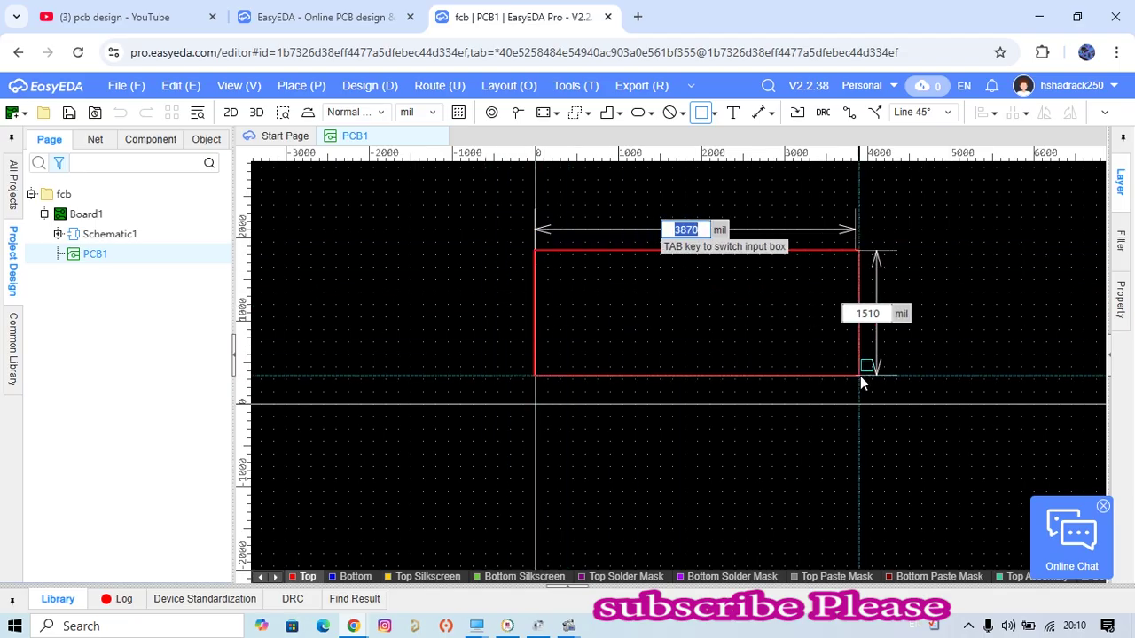
left_click(887, 372)
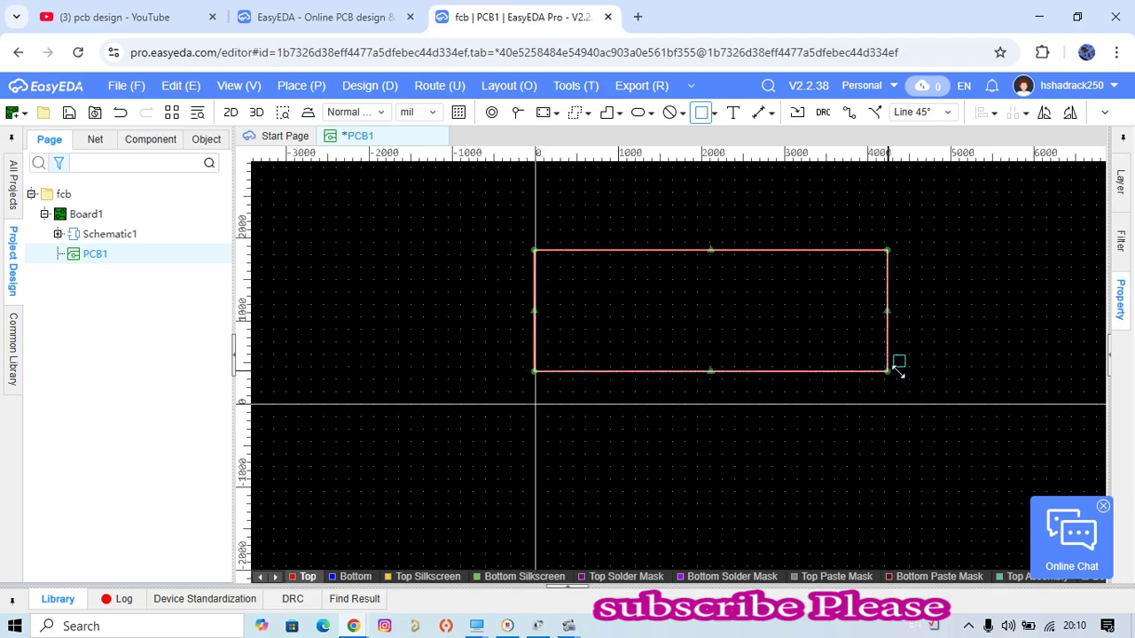
left_click(1121, 184)
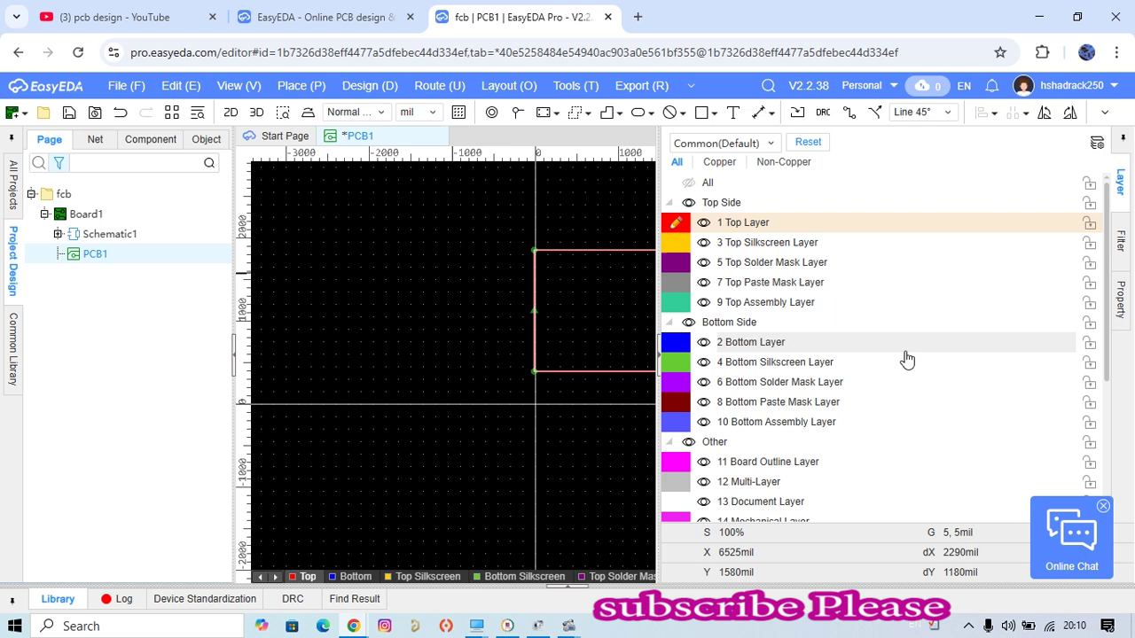
Put the rectangle on the Board Outline Layer
left_click(1122, 300)
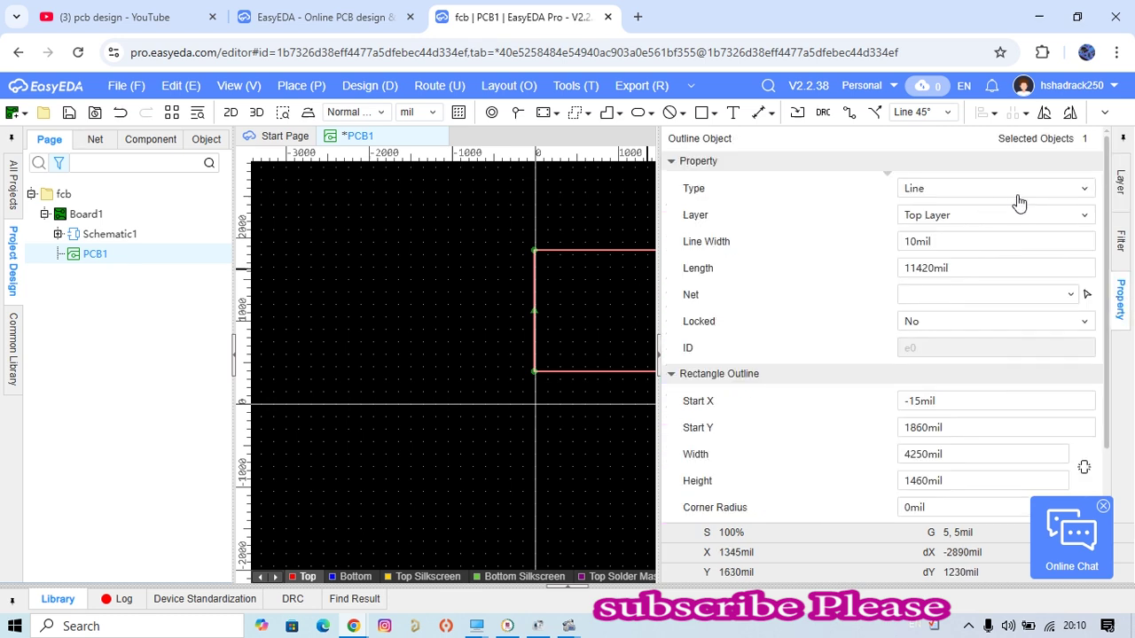
left_click(1005, 219)
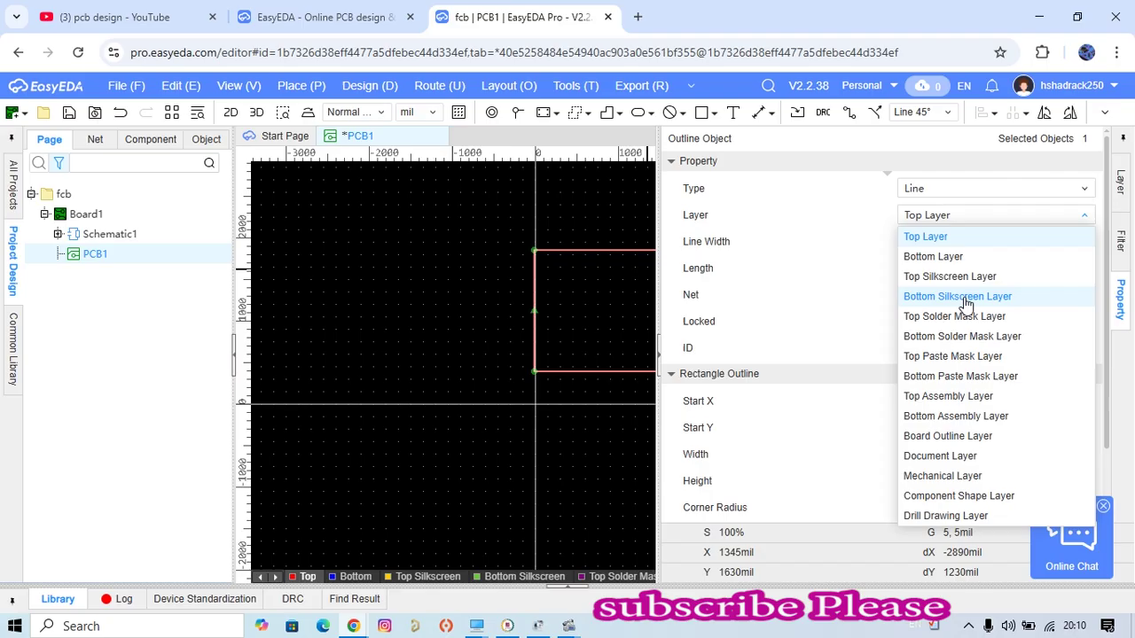
left_click(999, 438)
left_click(589, 200)
scroll(562, 222, "down", 4)
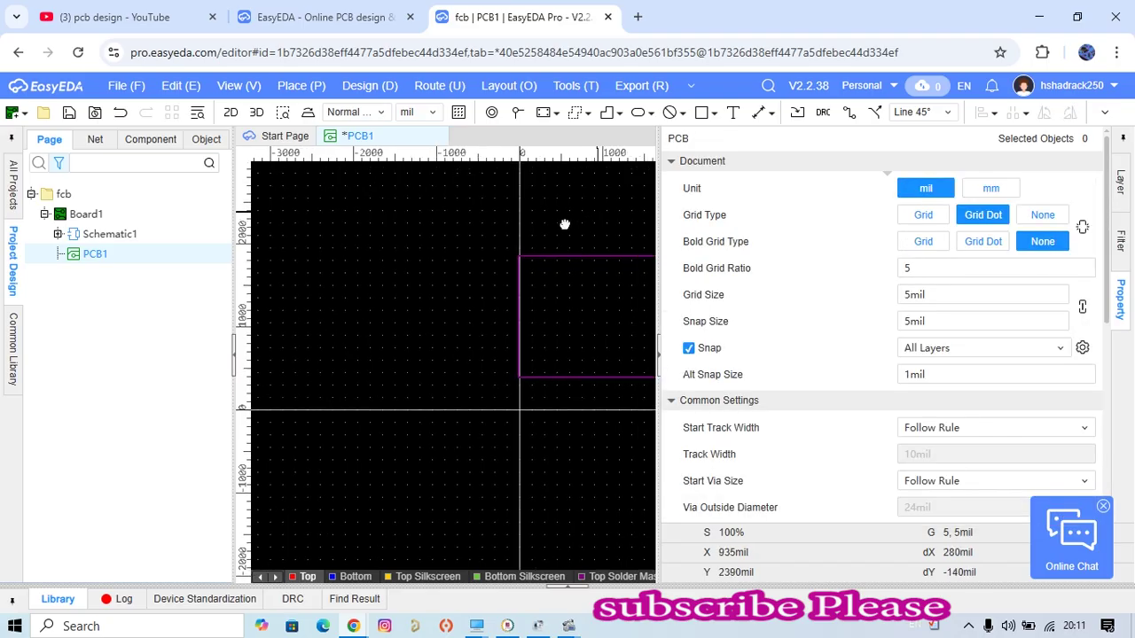
scroll(523, 248, "up", 4)
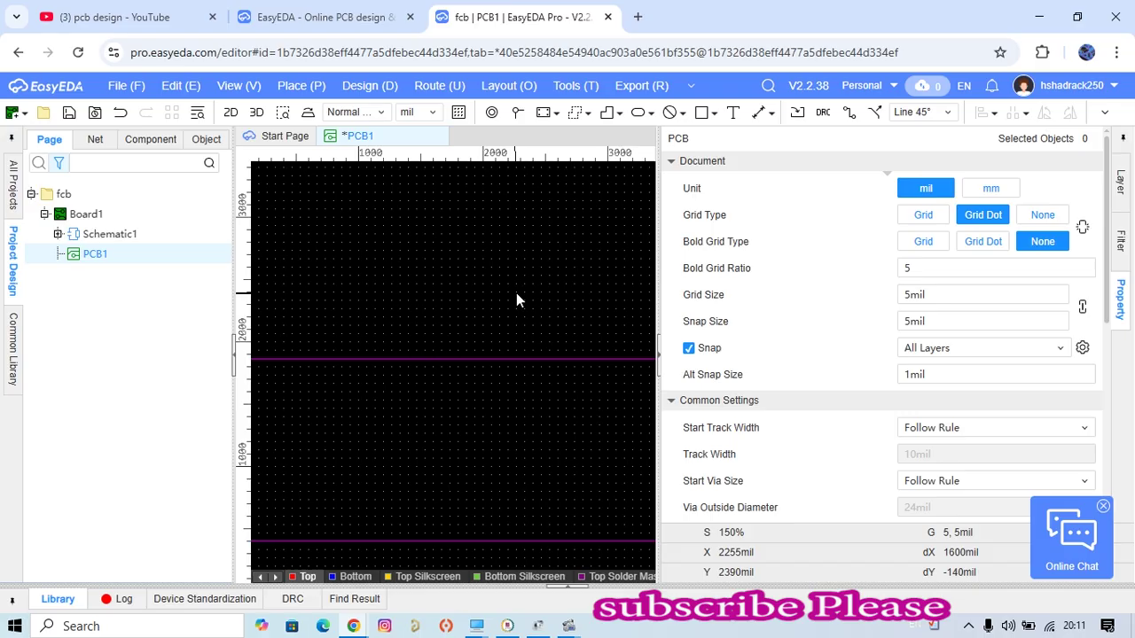
Move the board outline slightly down so its lower-left corner sits on the origin
left_click(659, 362)
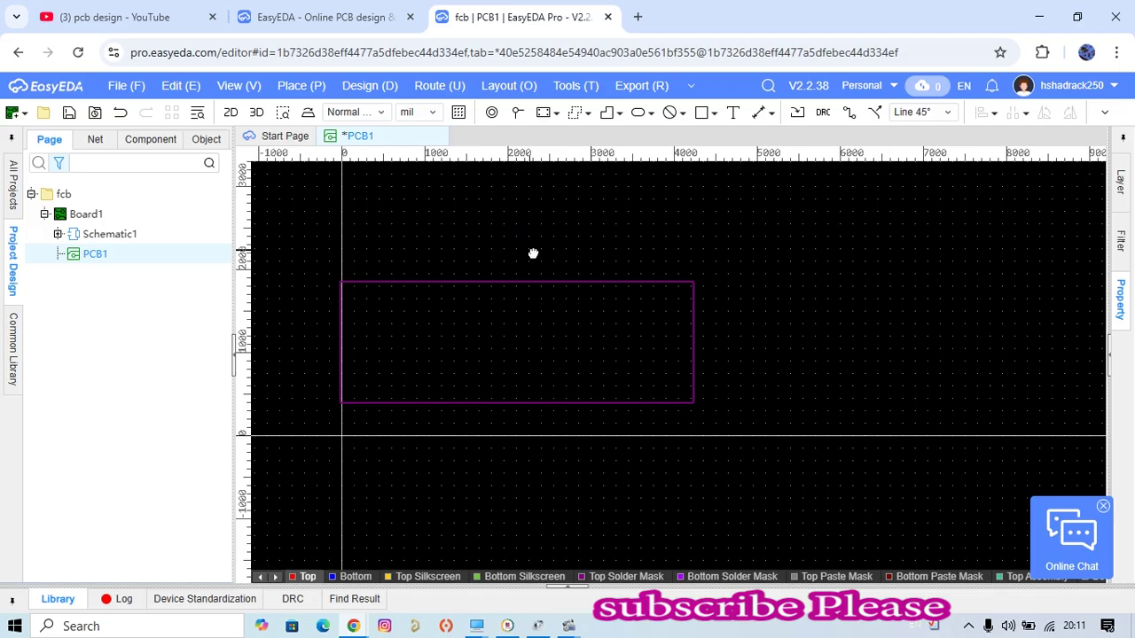
right_click_drag(532, 254, 643, 252)
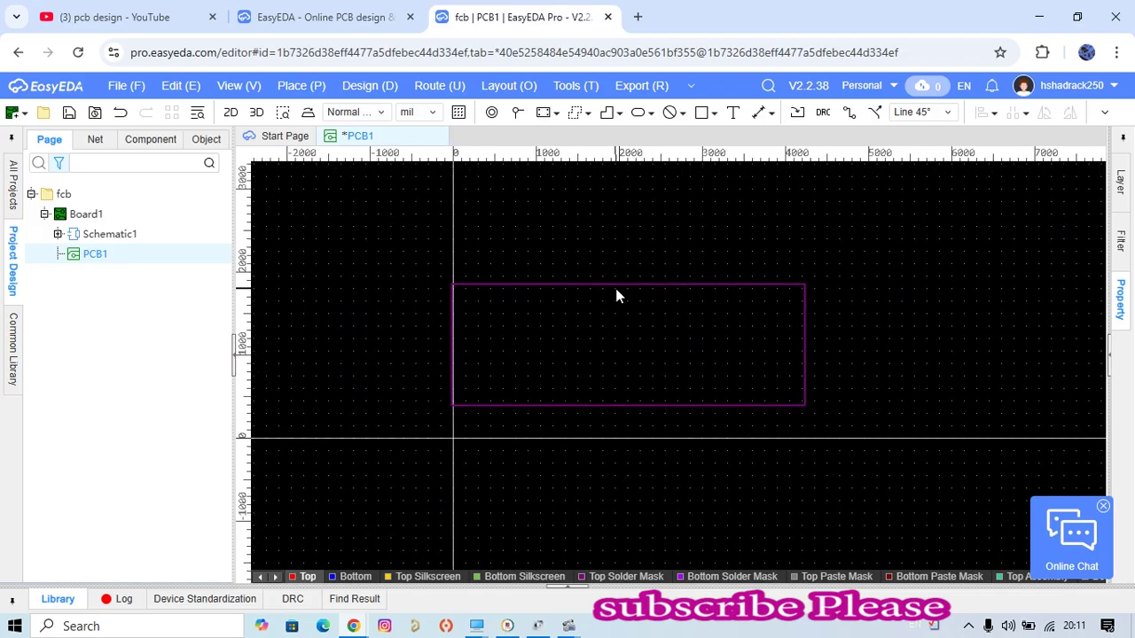
left_click(649, 284)
left_click_drag(649, 285, 653, 317)
left_click(650, 257)
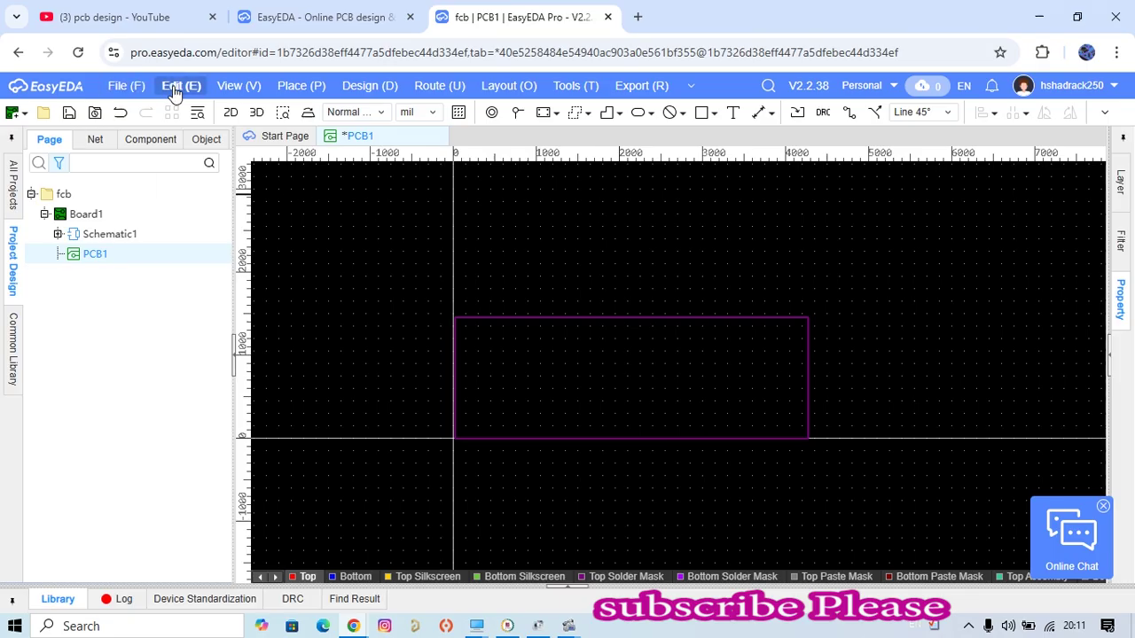
Choose Place > FPC Stiffener > Rectangle to start drawing a stiffener
left_click(287, 92)
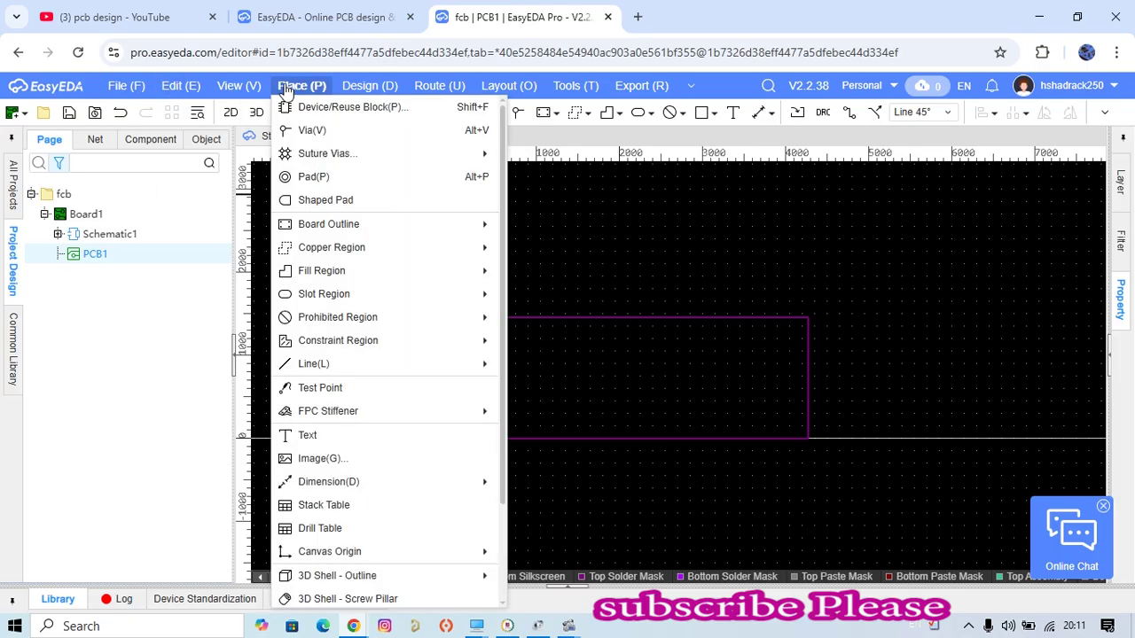
mouse_move(361, 417)
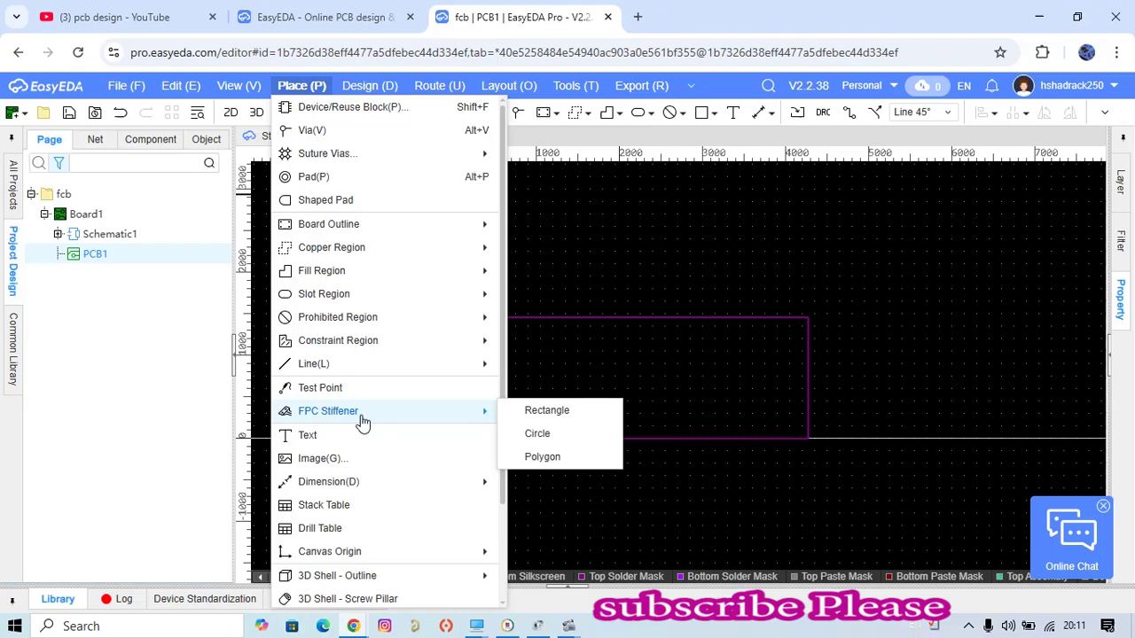
left_click(542, 418)
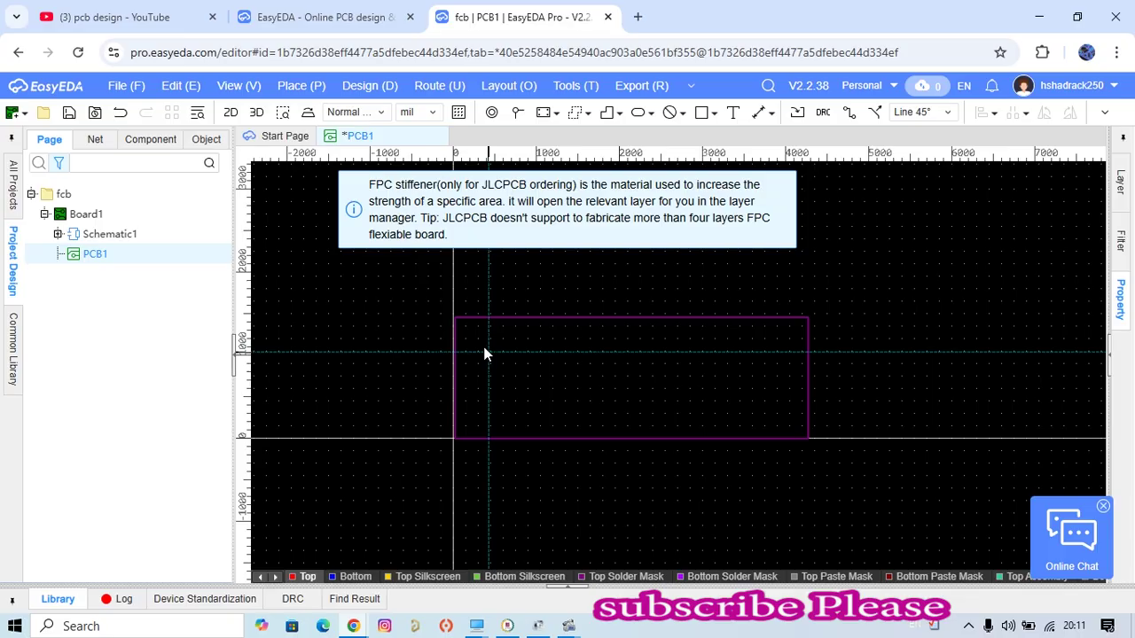
Draw a Polyimide 0.2mm stiffener of about 1555 by 1460 mil over the board's left end
scroll(465, 332, "up", 5)
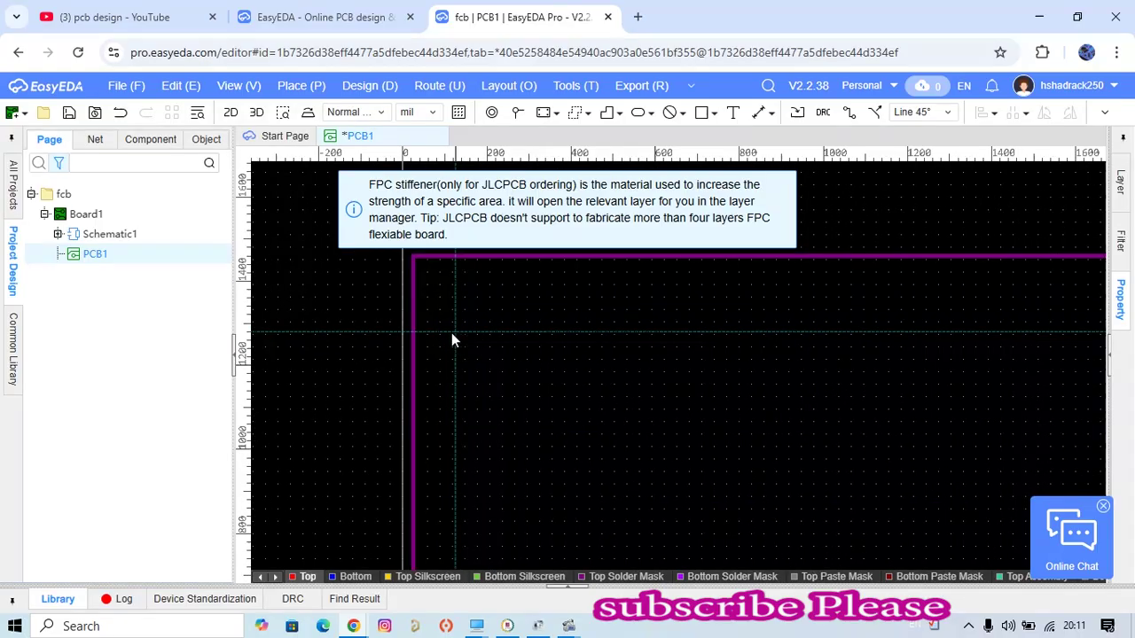
left_click(414, 258)
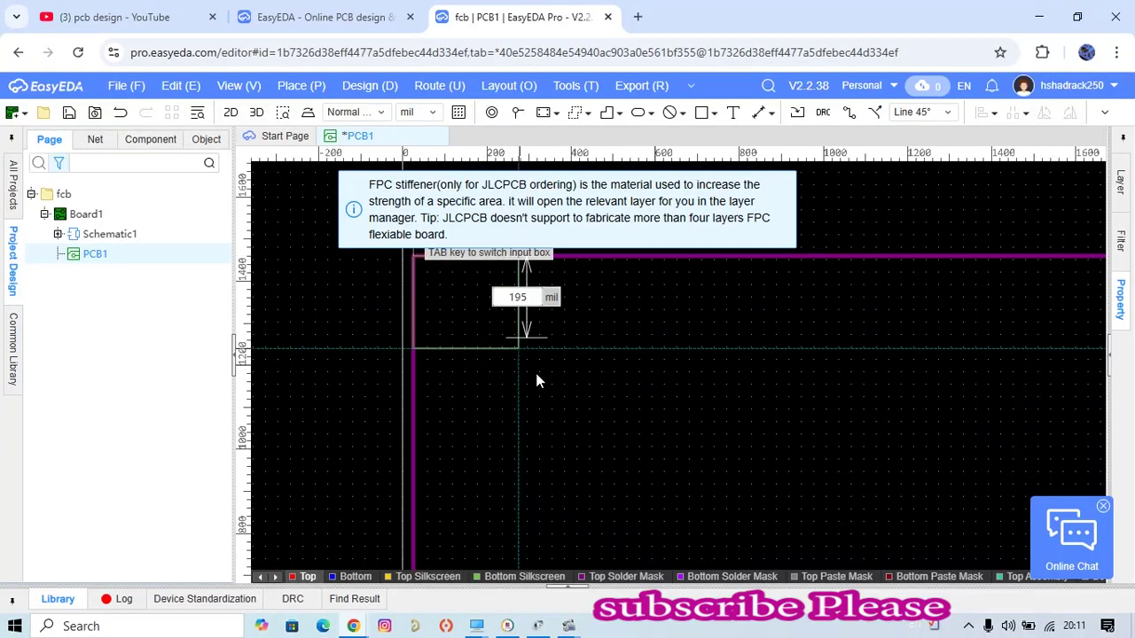
scroll(608, 443, "down", 2)
scroll(607, 449, "down", 3)
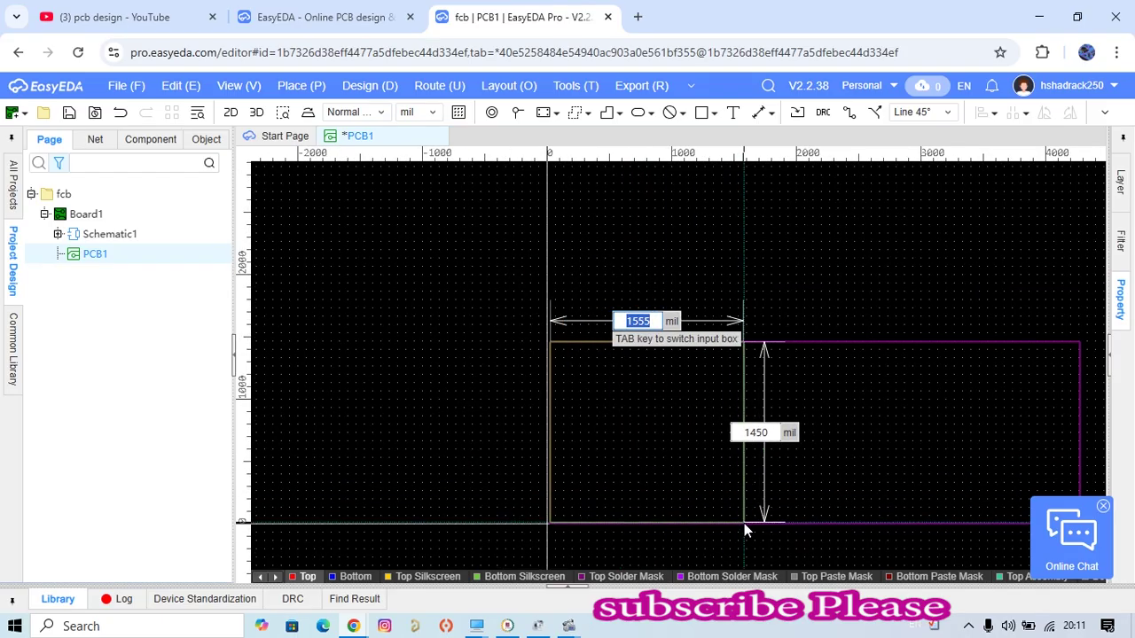
left_click(746, 525)
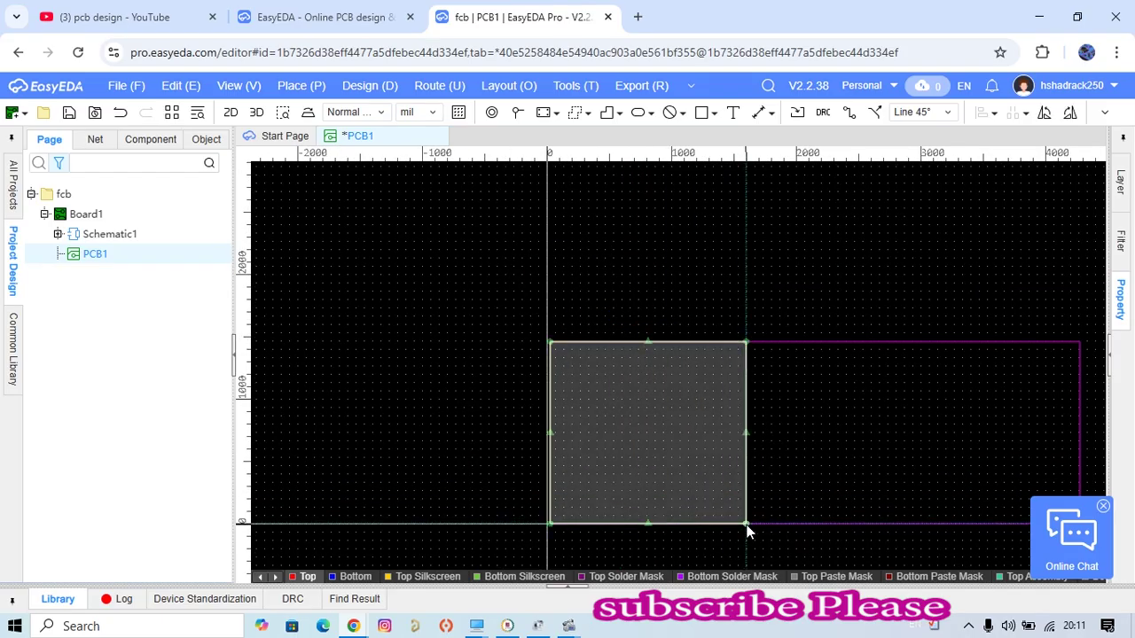
right_click(753, 248)
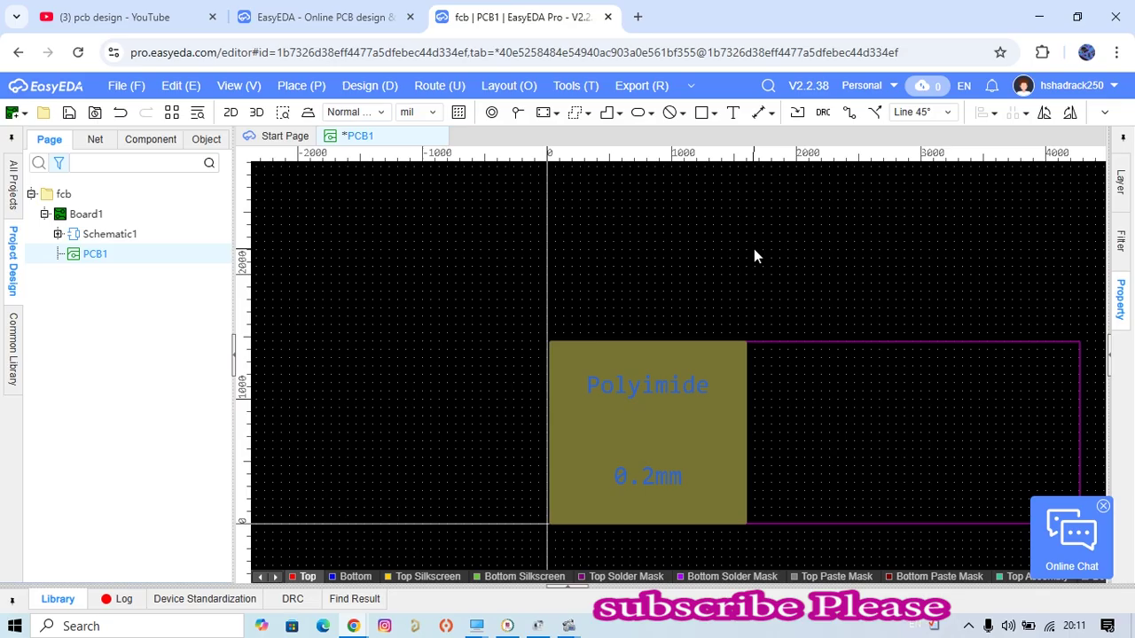
scroll(797, 266, "down", 2)
right_click_drag(837, 282, 509, 258)
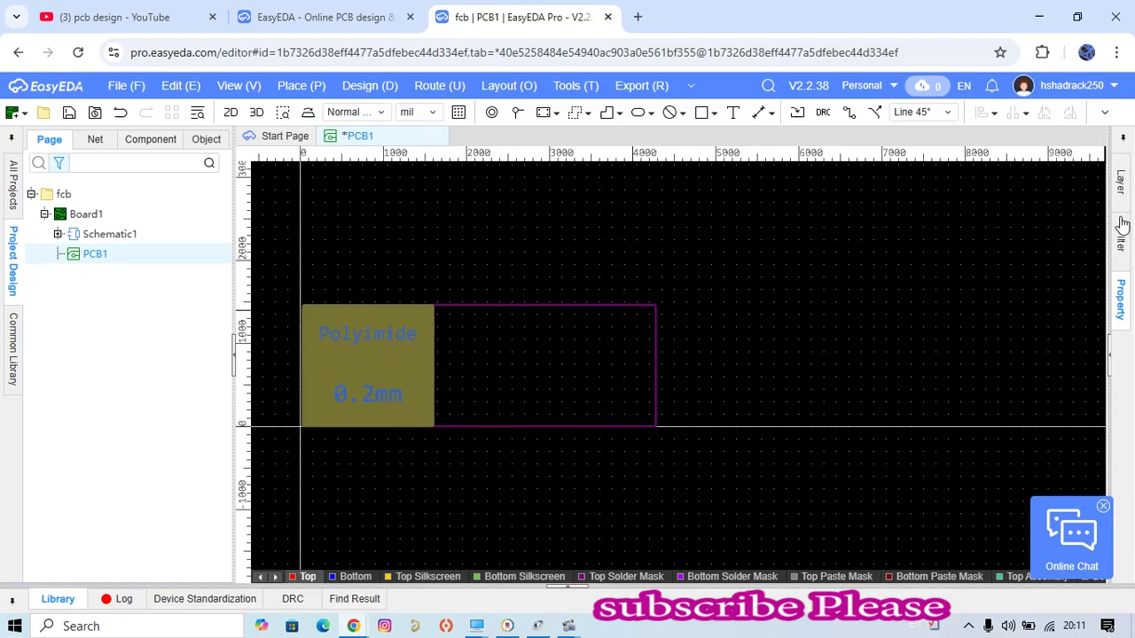
Check the stiffener's properties: Top Stiffener Layer, Polyimide, 0.2mm, 1572.5 by 1460 mil
left_click(1122, 306)
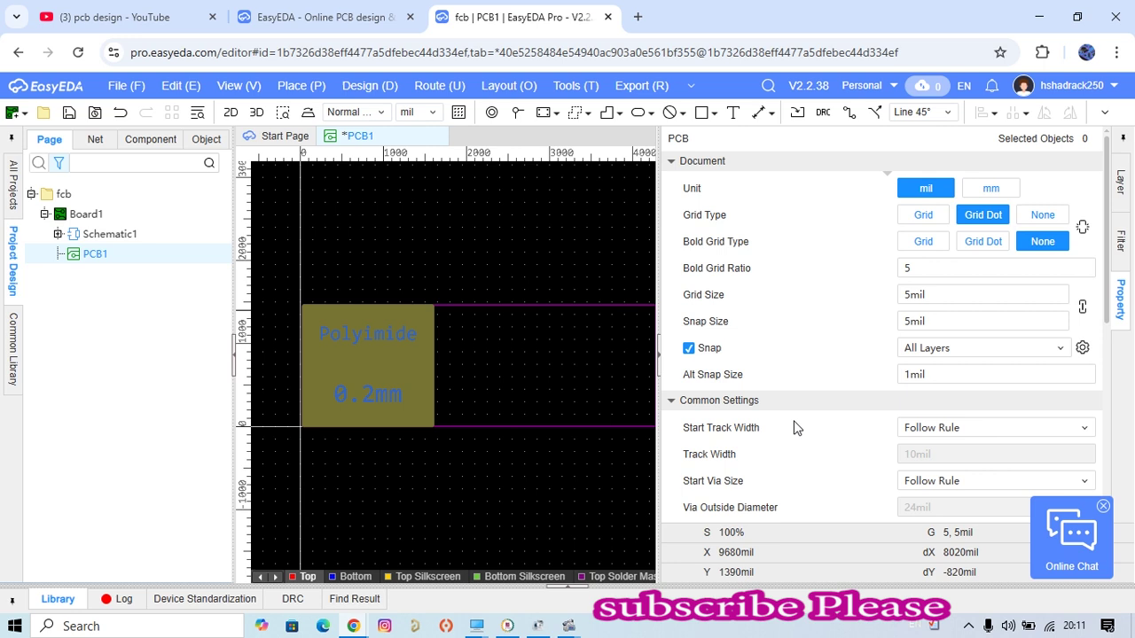
right_click_drag(595, 266, 565, 262)
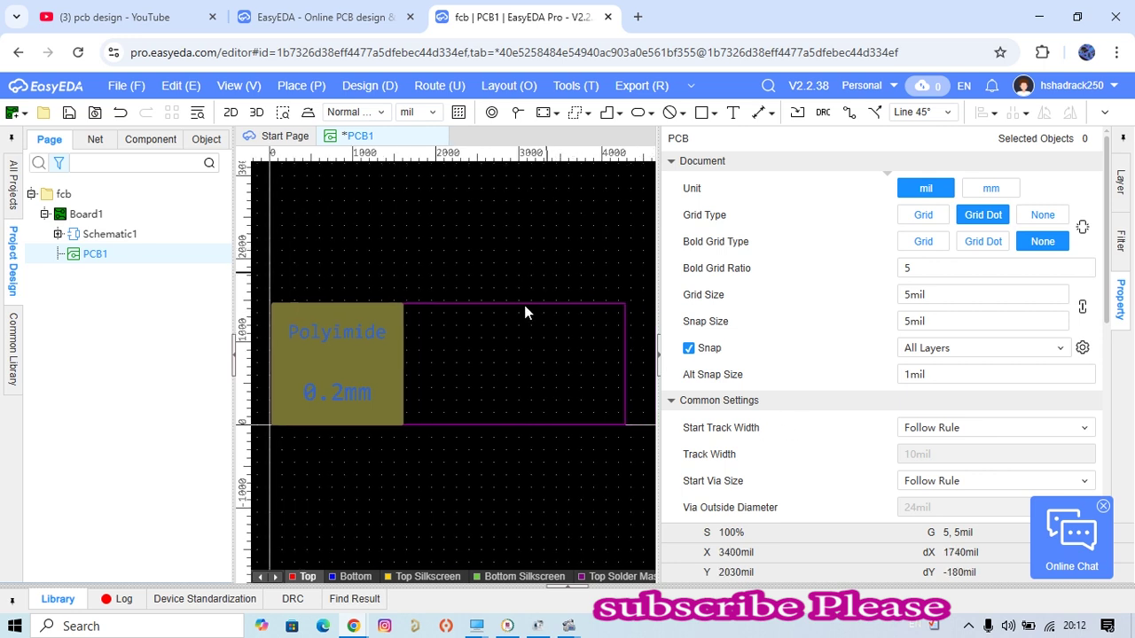
left_click(378, 381)
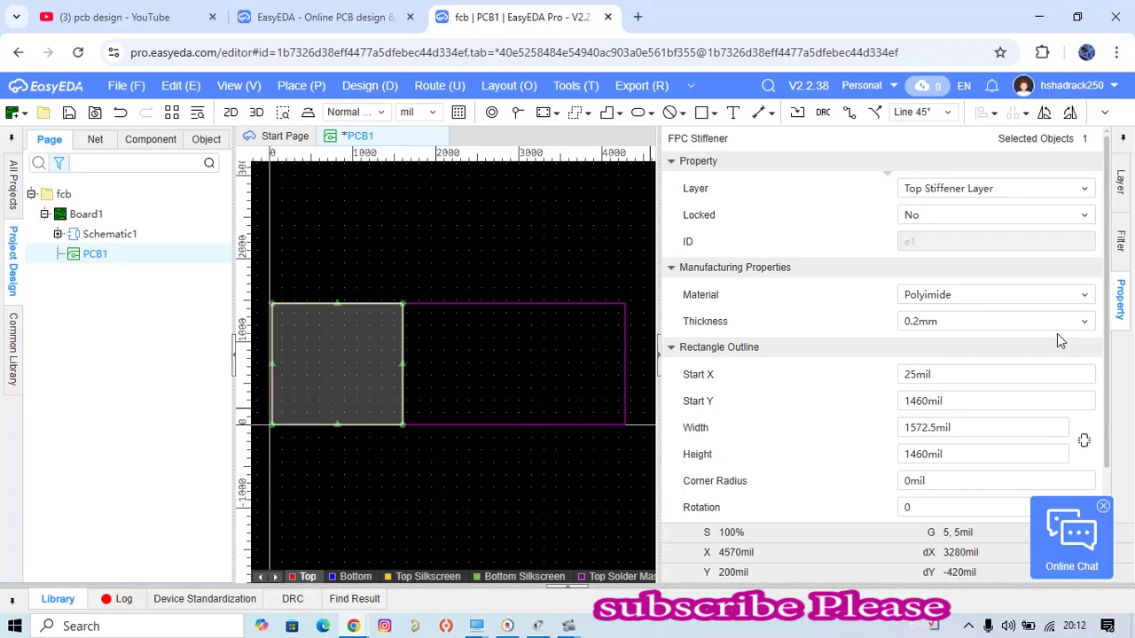
left_click(485, 251)
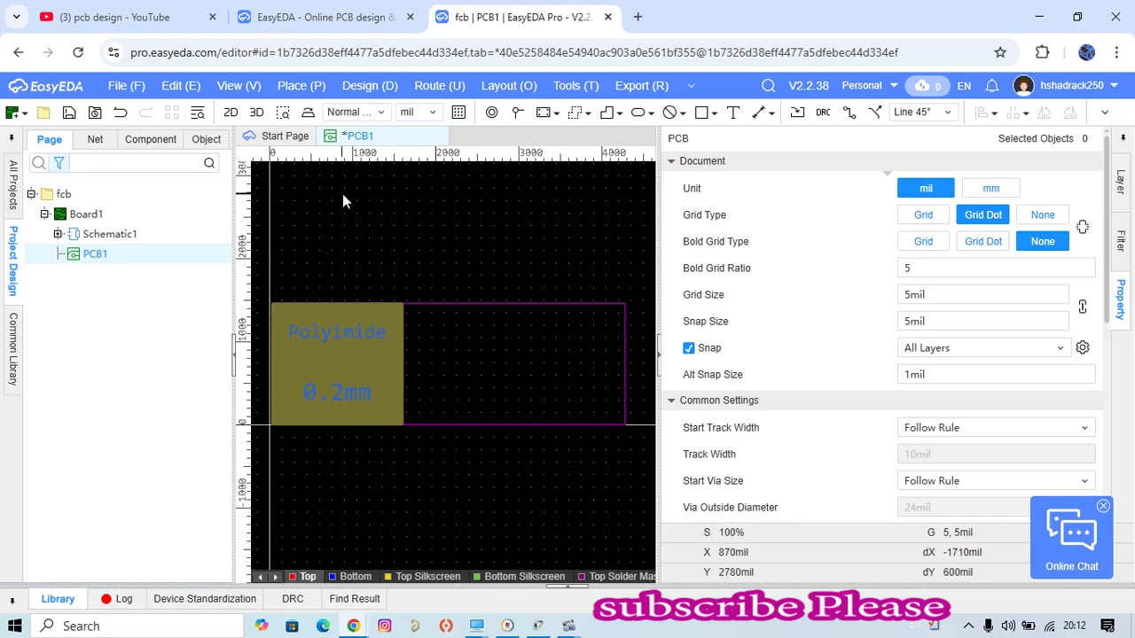
Preview PCB1 in 3D, orbit the yellow flex board with its stiffener, then return to 2D
left_click(256, 113)
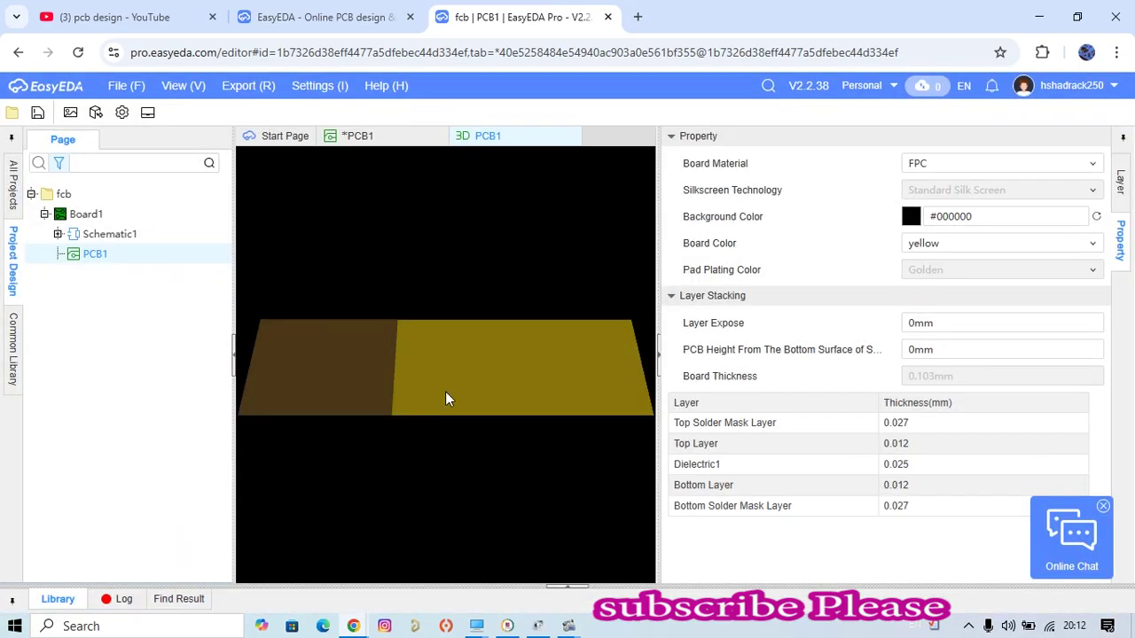
left_click_drag(445, 399, 418, 319)
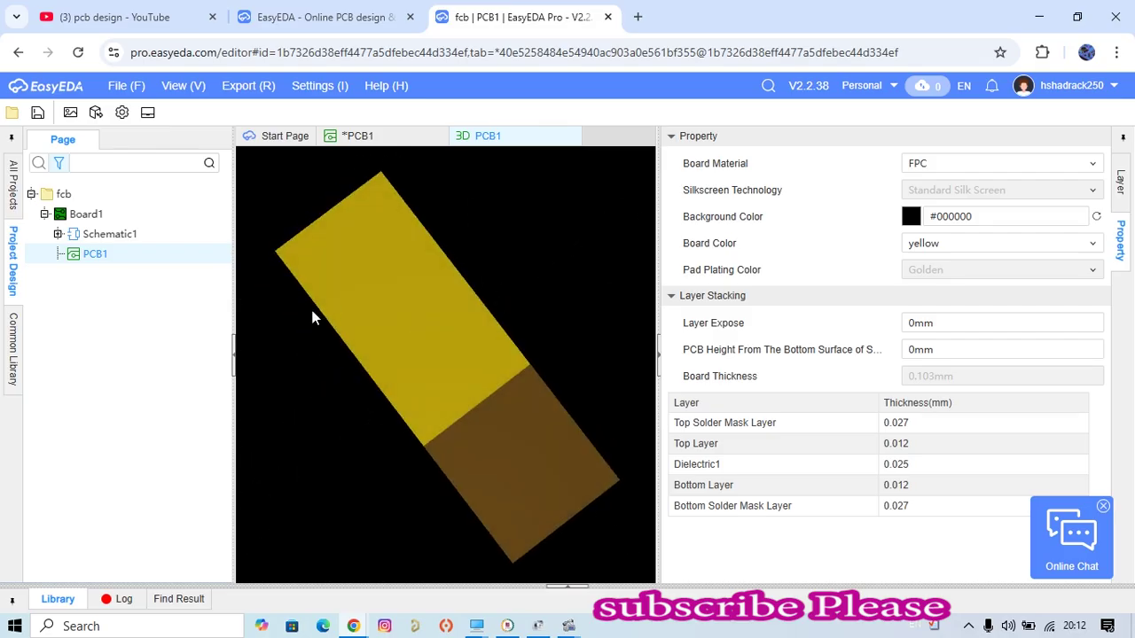
left_click_drag(603, 500, 436, 285)
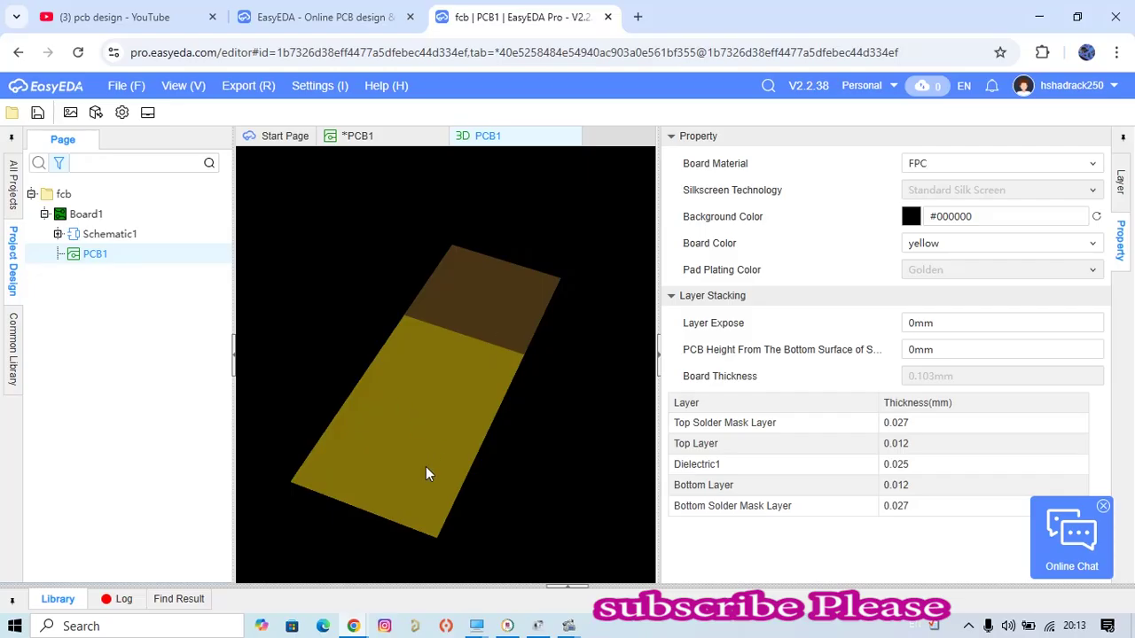
left_click_drag(426, 466, 497, 369)
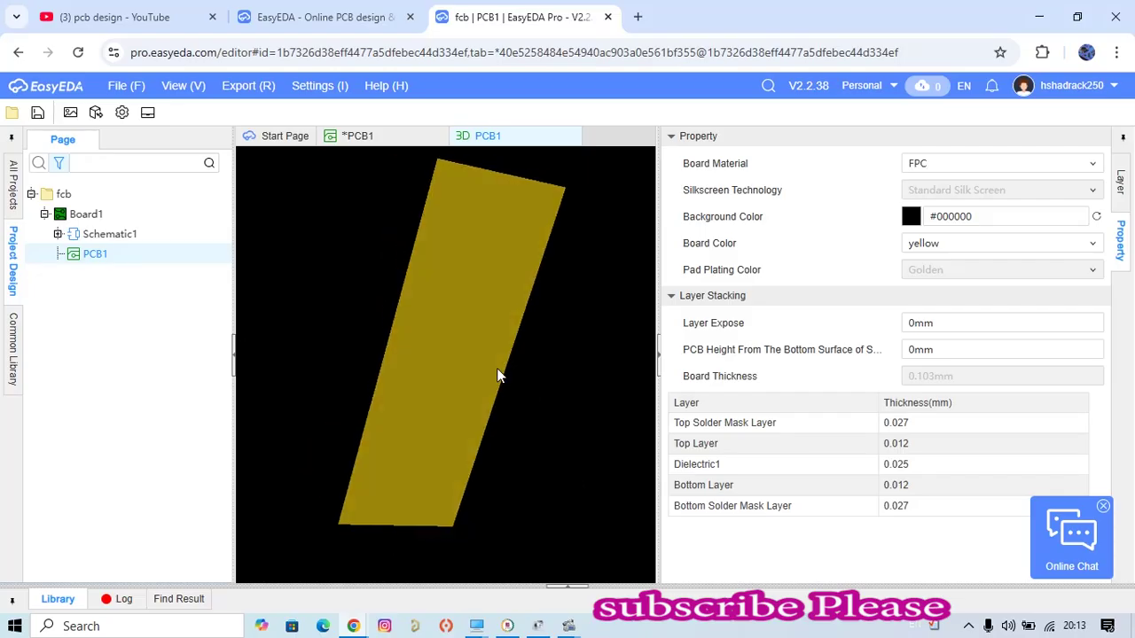
left_click(362, 138)
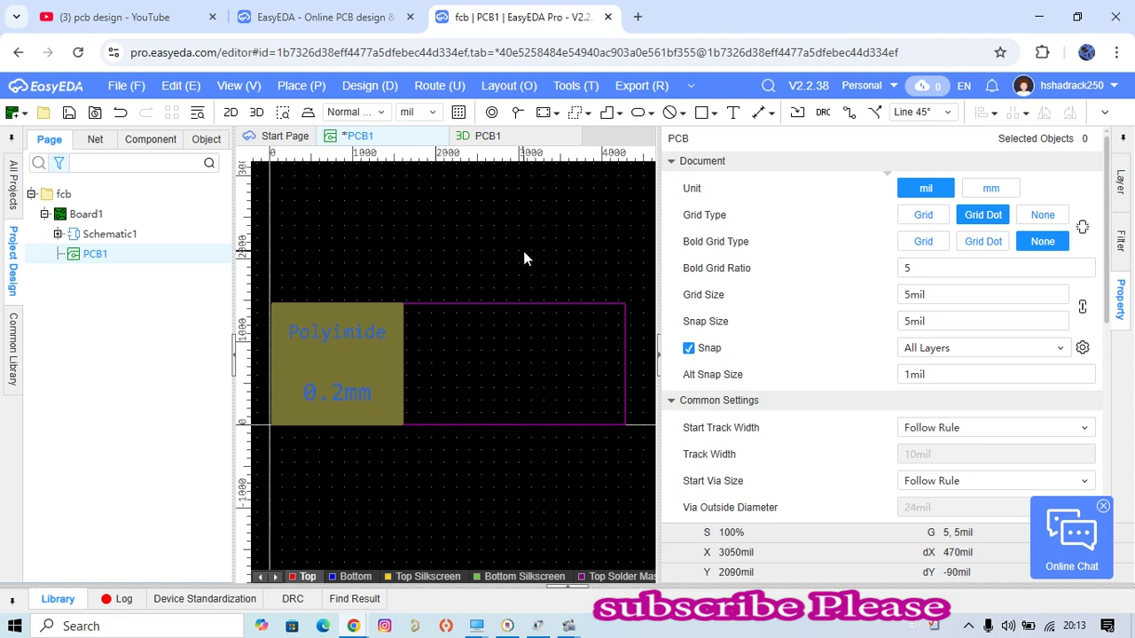
Start a second rectangular FPC stiffener, anchoring its first corner at the board edge
right_click_drag(527, 273, 529, 274)
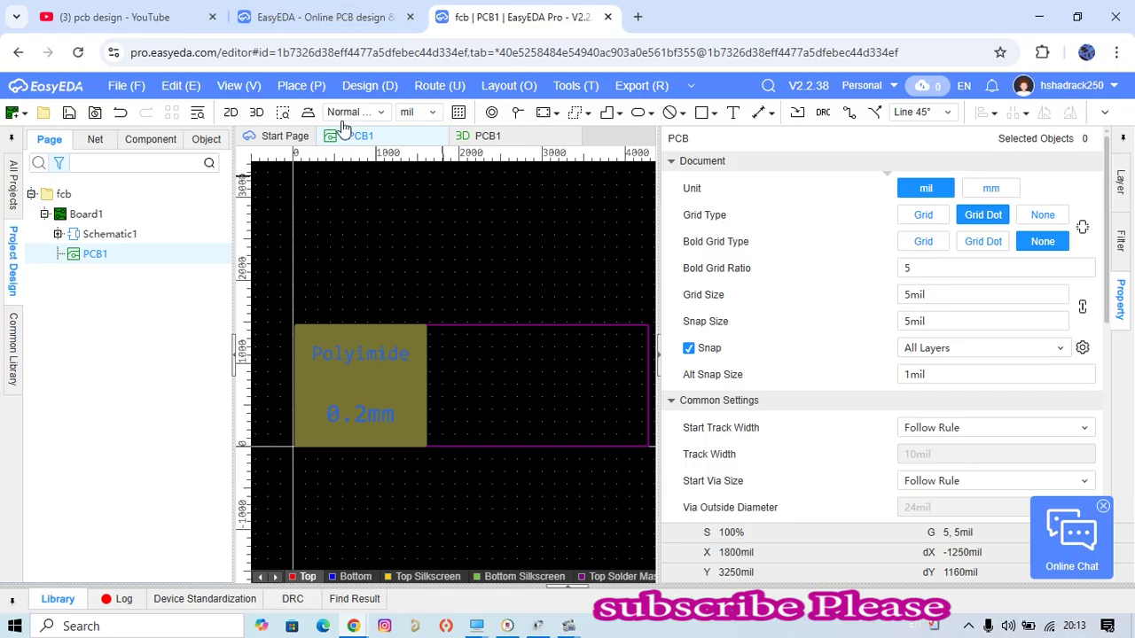
left_click(301, 85)
mouse_move(357, 415)
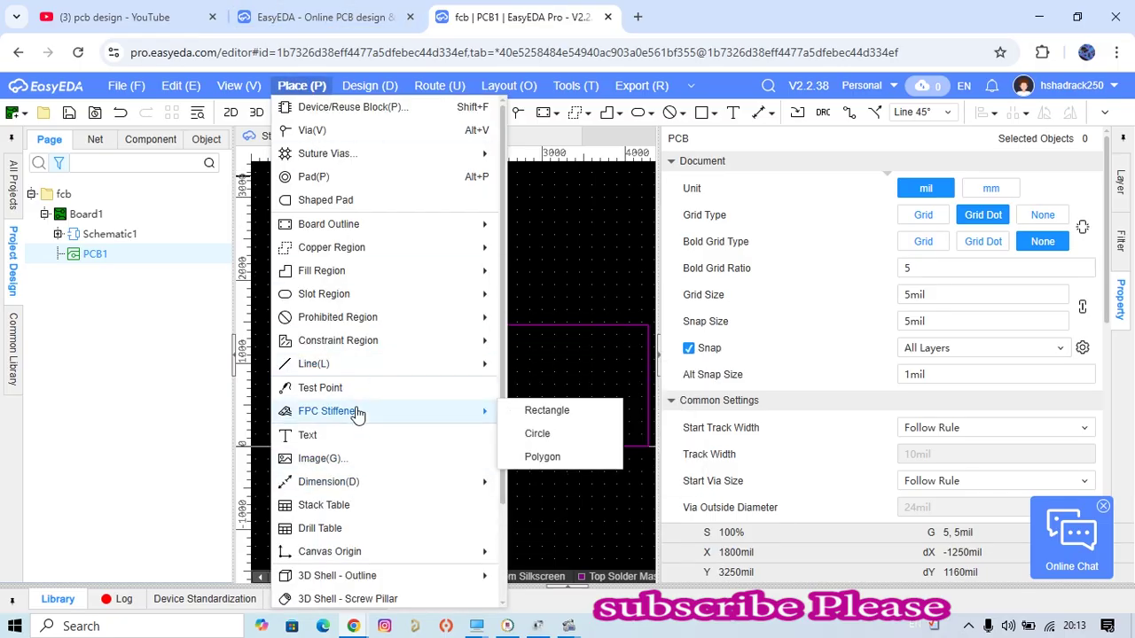
left_click(558, 411)
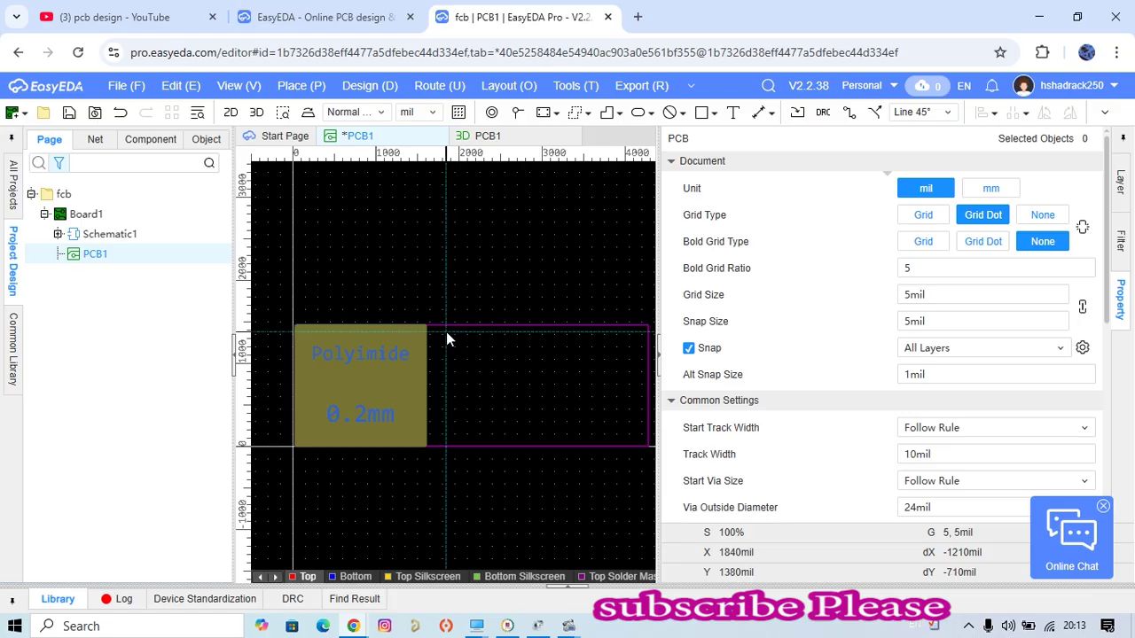
scroll(428, 328, "up", 4)
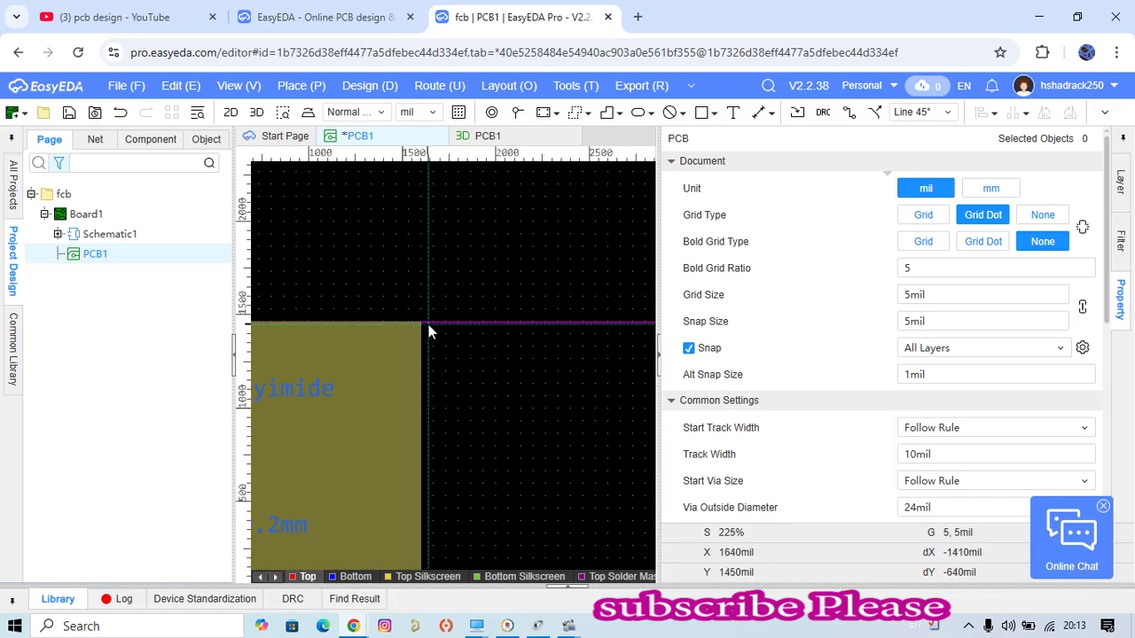
left_click(423, 323)
scroll(494, 382, "down", 4)
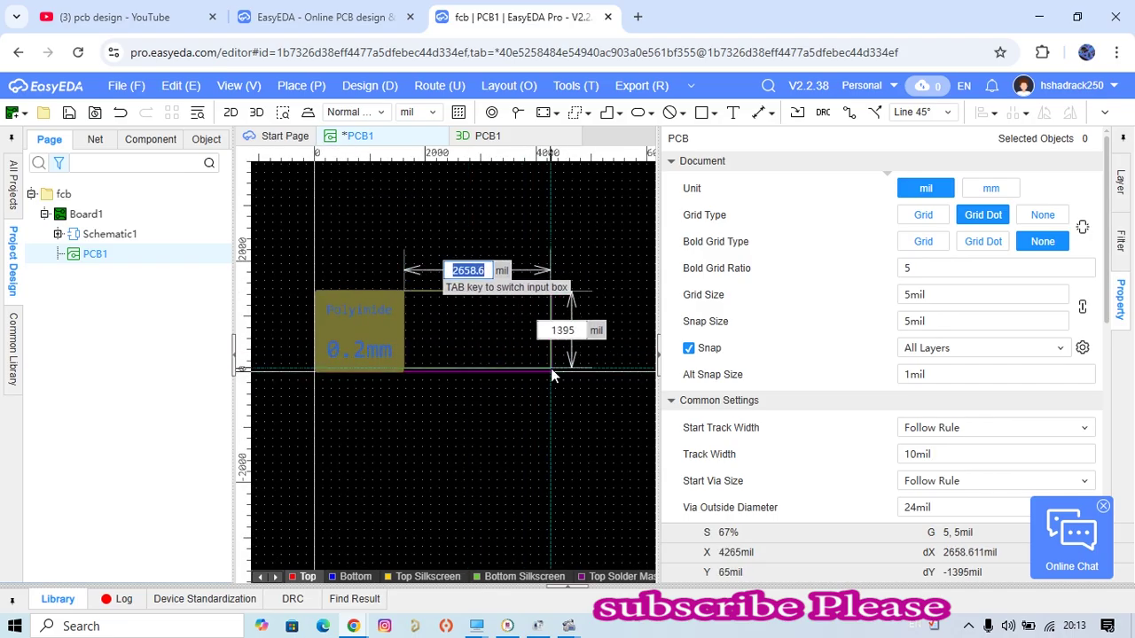
Finish the 2673.6 by 1470 mil stiffener and make it FR4 1.6mm on the Bottom Stiffener Layer
left_click(551, 372)
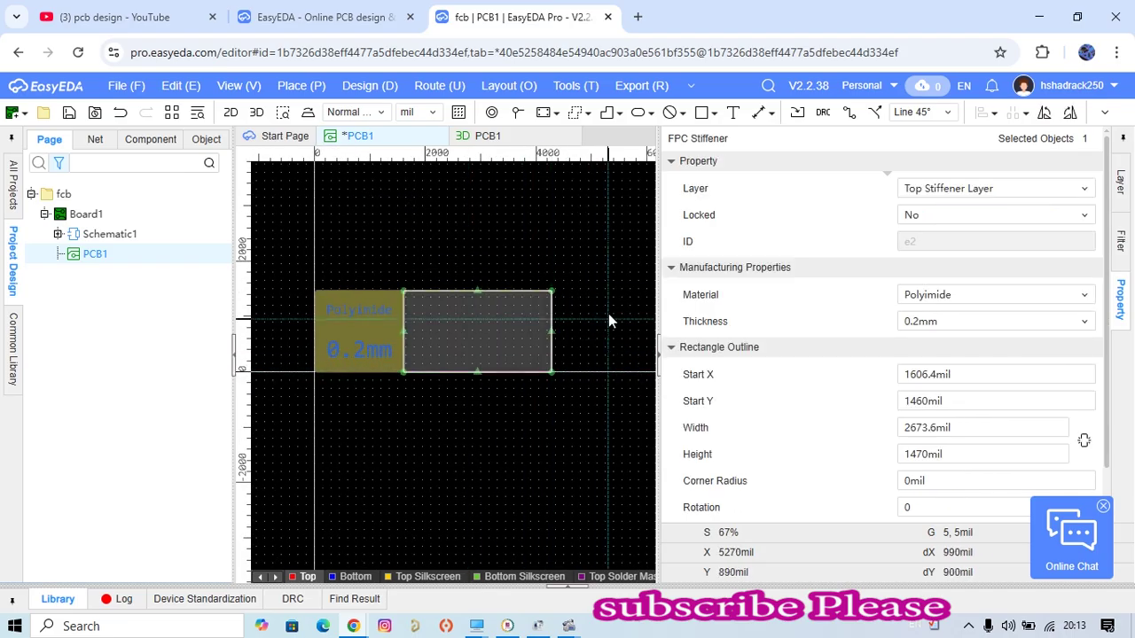
left_click(940, 189)
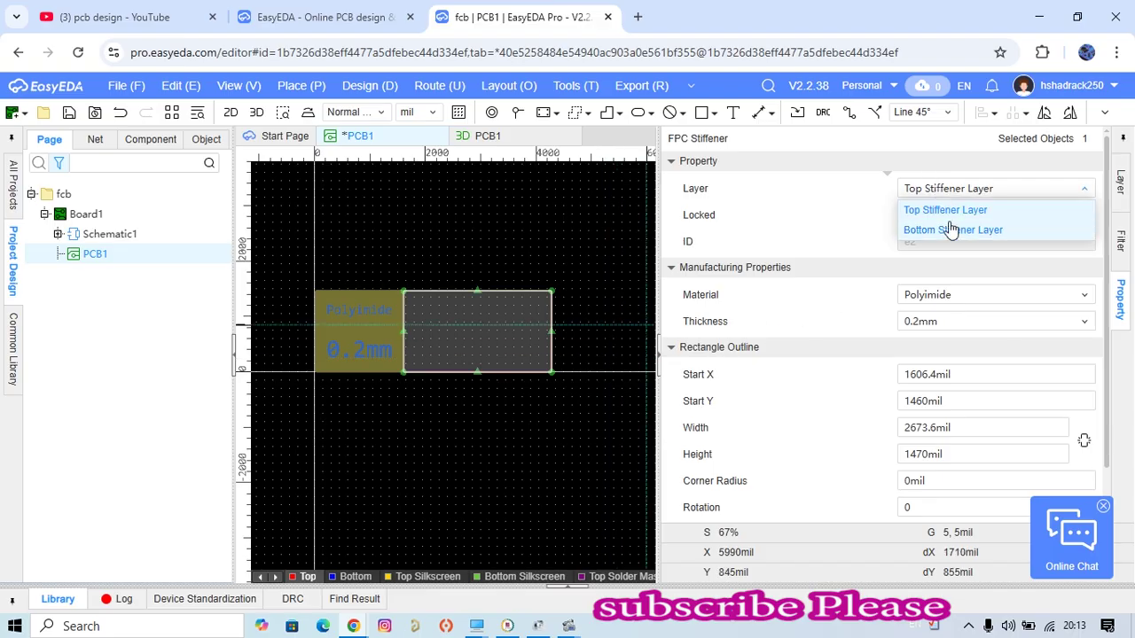
left_click(950, 232)
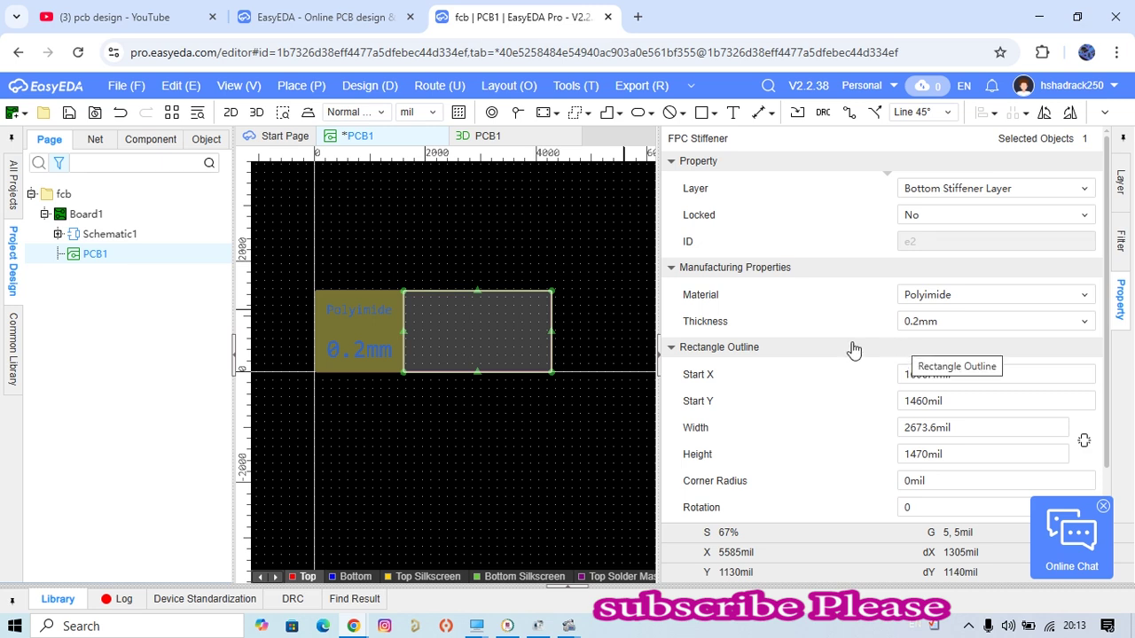
left_click(964, 295)
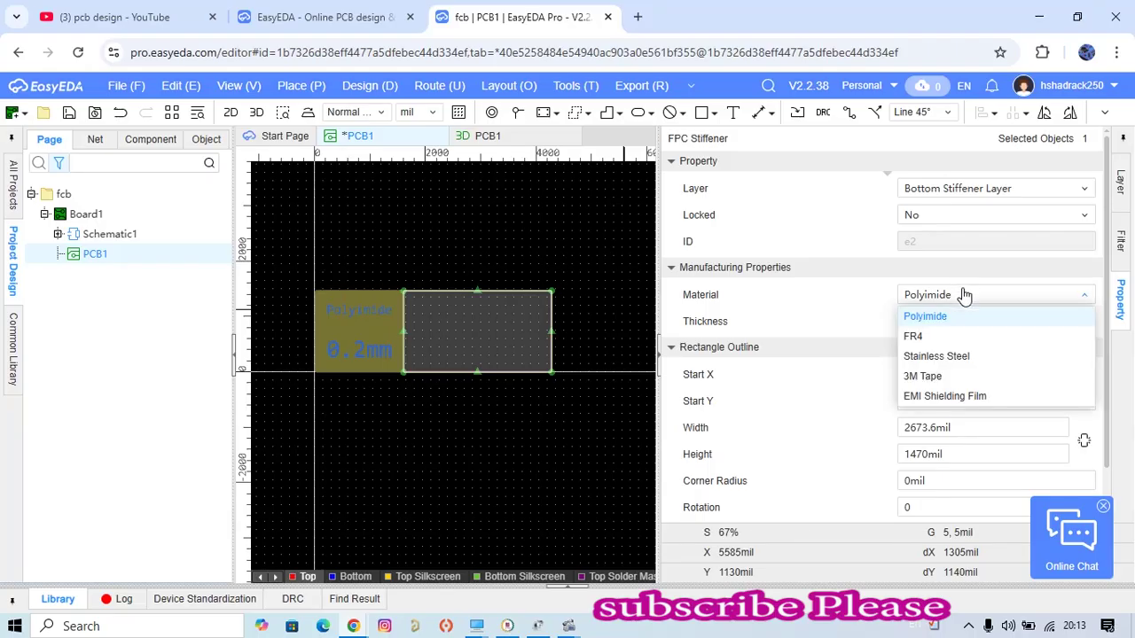
left_click(941, 337)
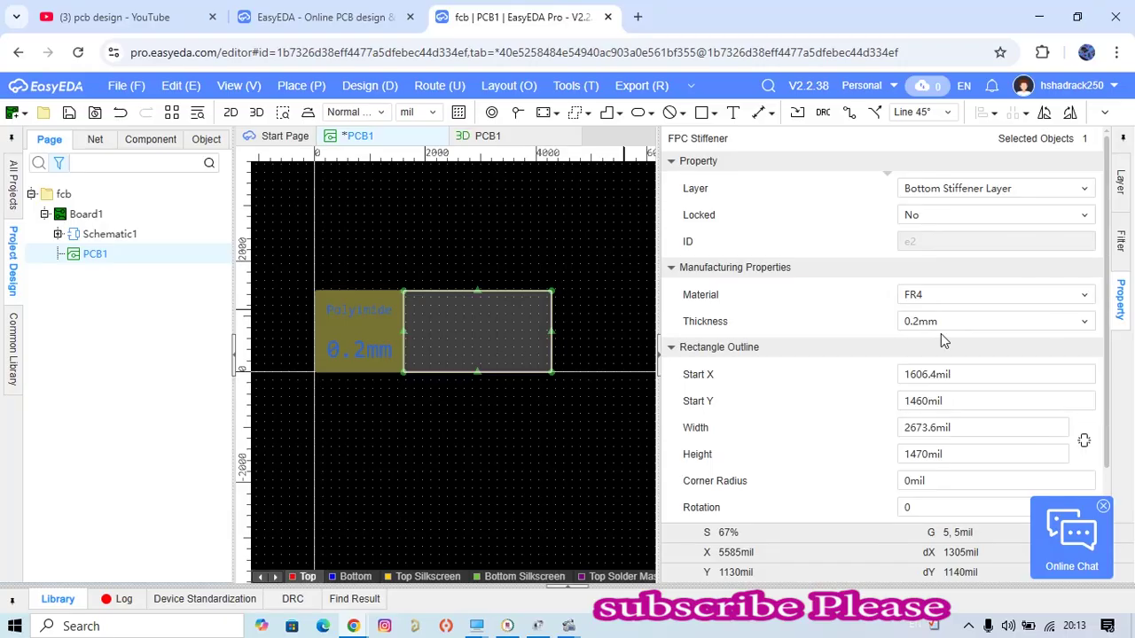
left_click(951, 323)
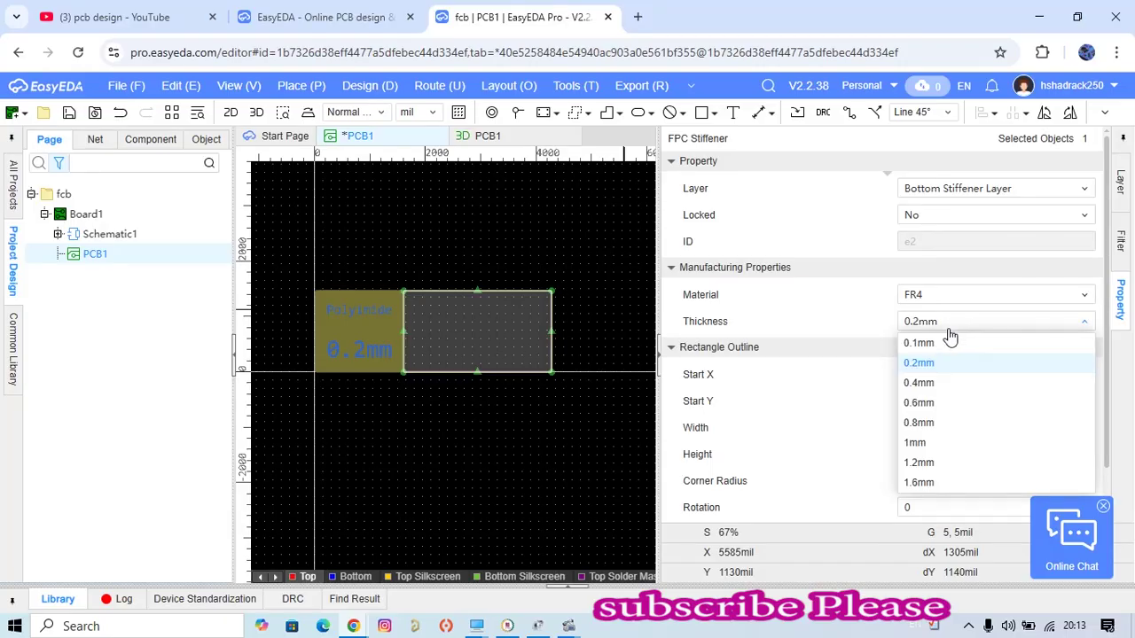
left_click(944, 484)
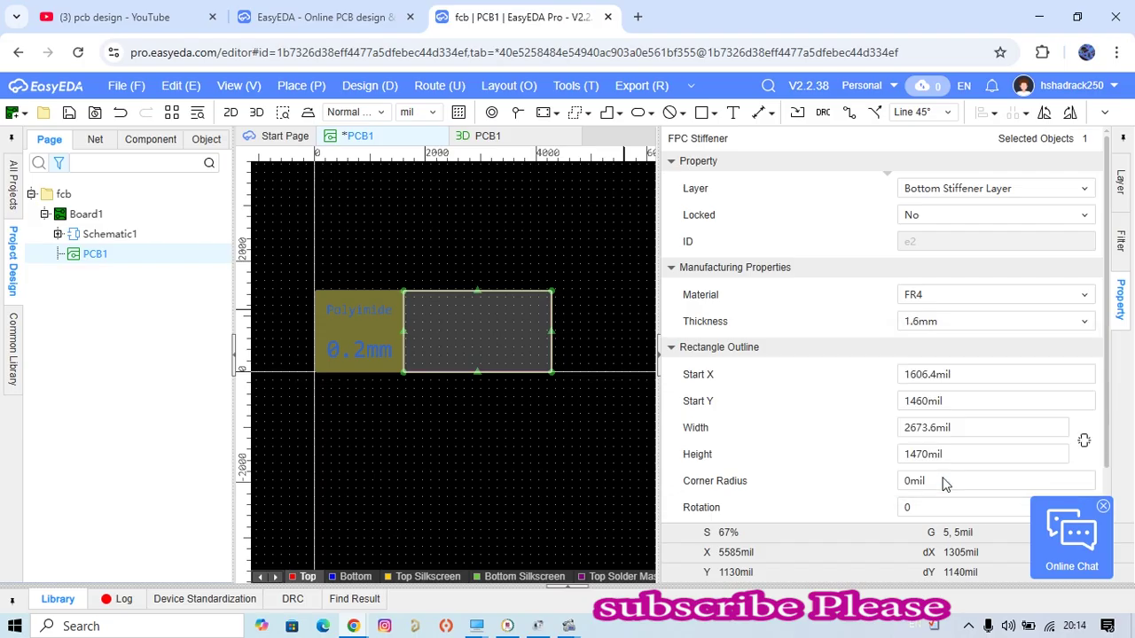
left_click(433, 190)
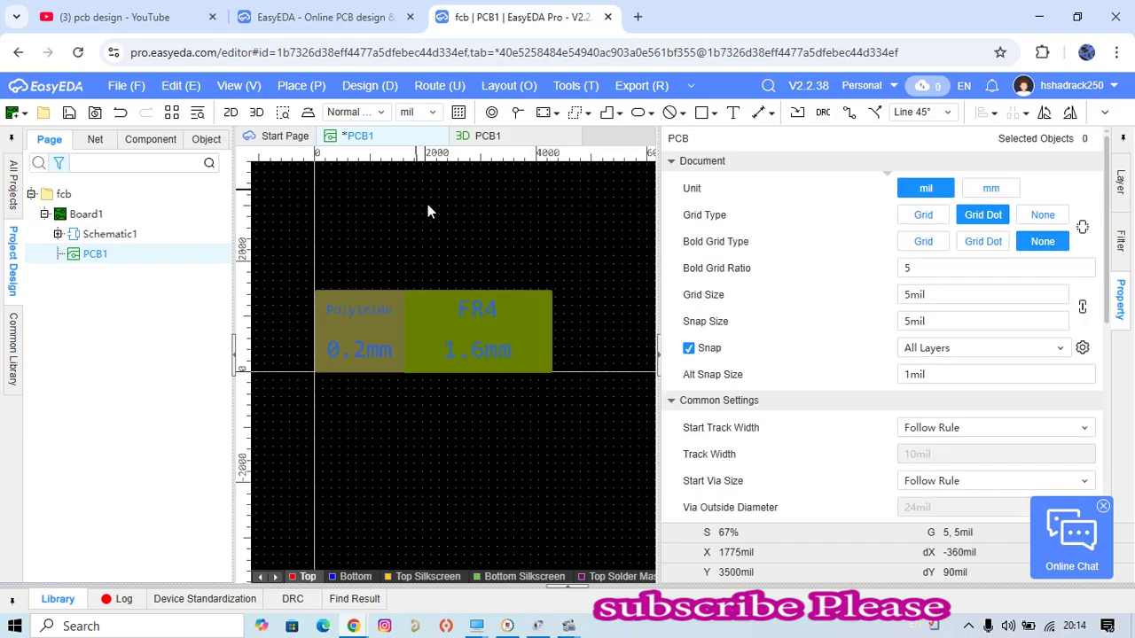
scroll(531, 240, "up", 4)
scroll(502, 360, "up", 2)
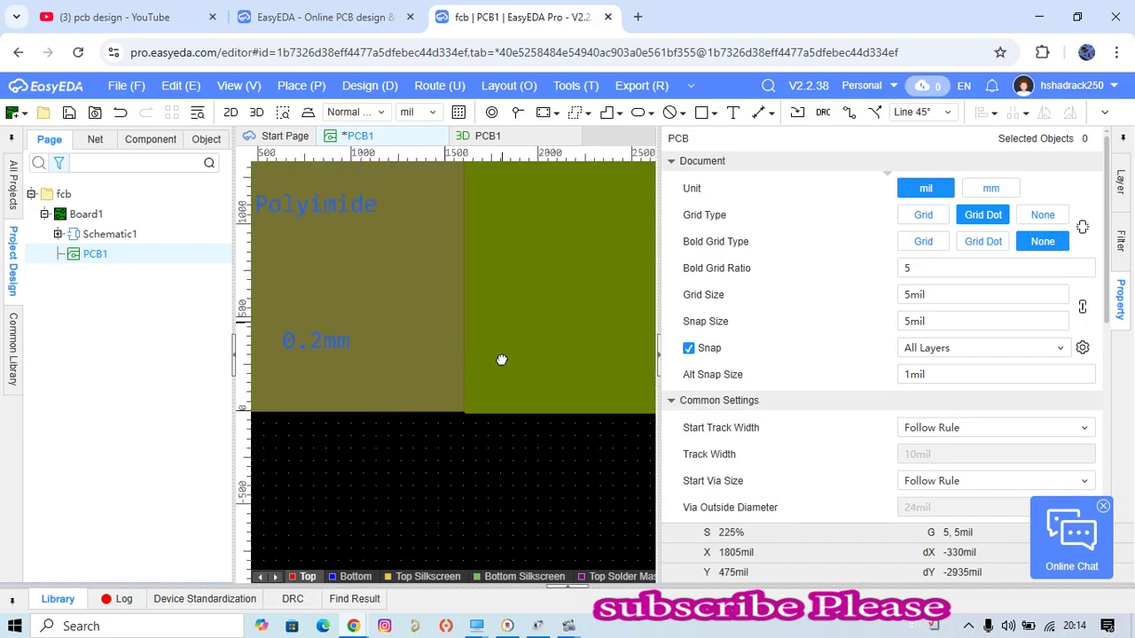
scroll(521, 437, "down", 4)
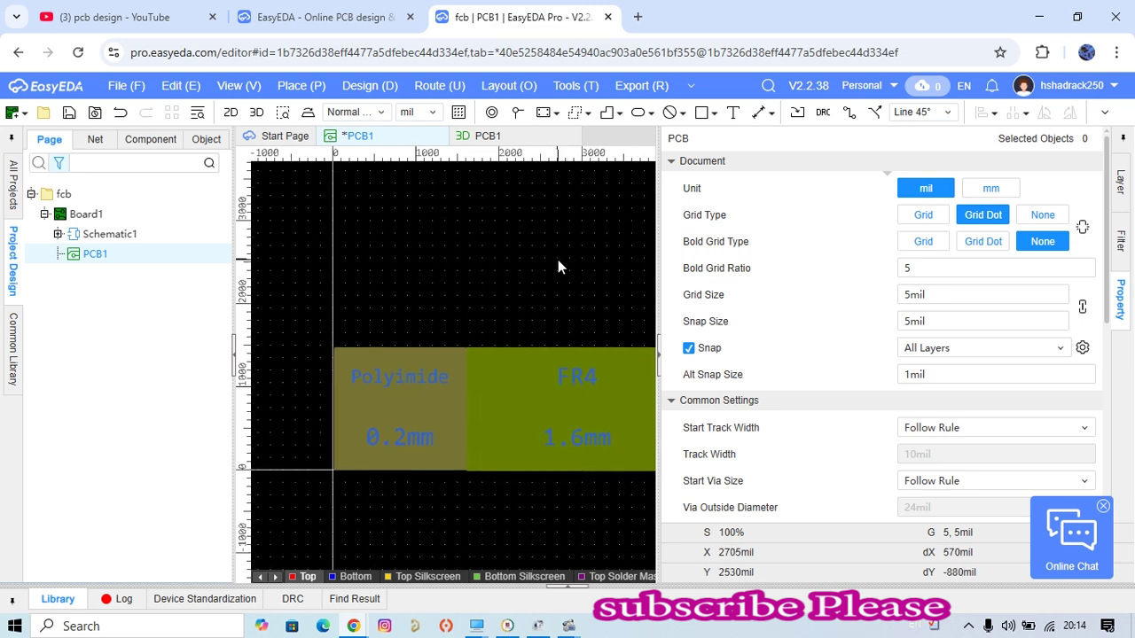
Orbit the 3D preview to compare the thick FR4 stiffener with the thin Polyimide one
left_click(256, 112)
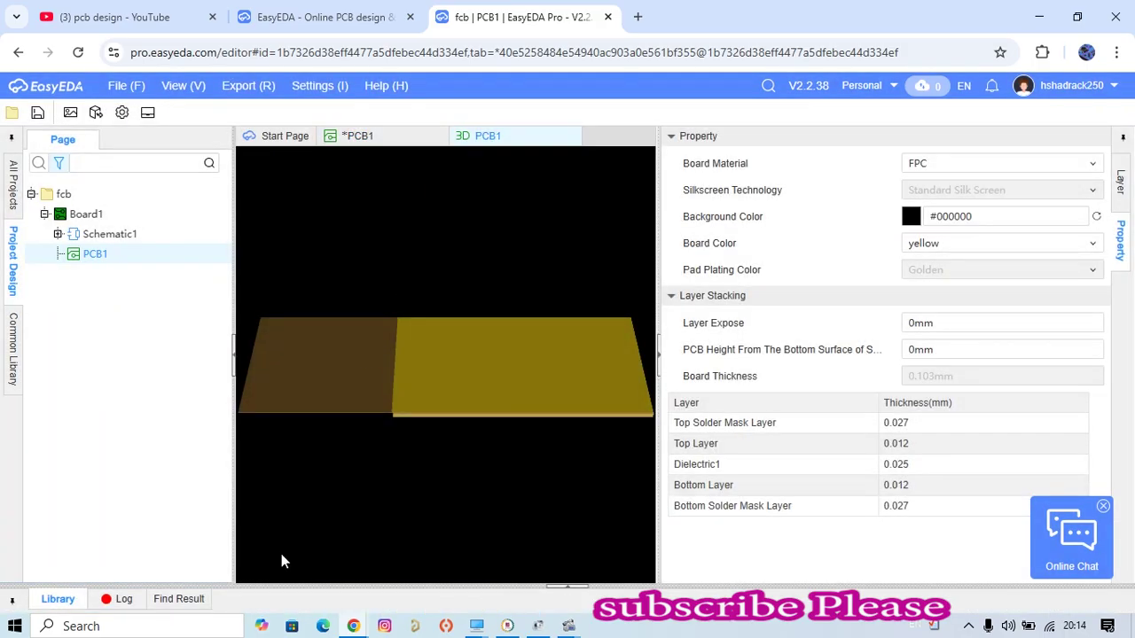
left_click_drag(417, 426, 439, 370)
left_click_drag(589, 403, 585, 444)
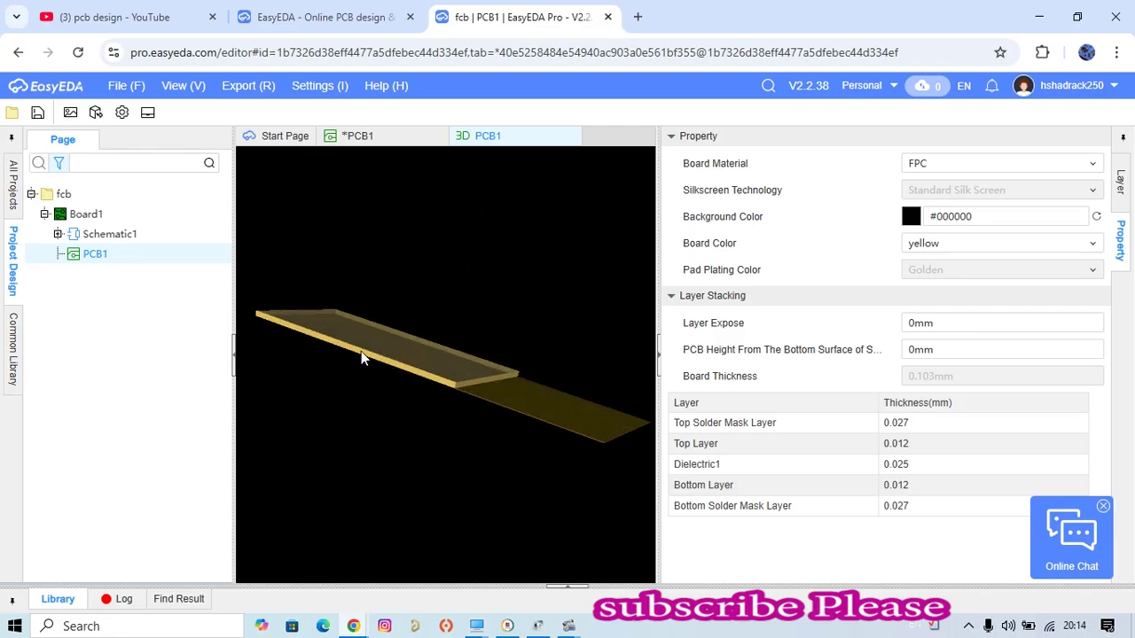
Set the 3D board material to FR-4 so the board renders blue
left_click(998, 165)
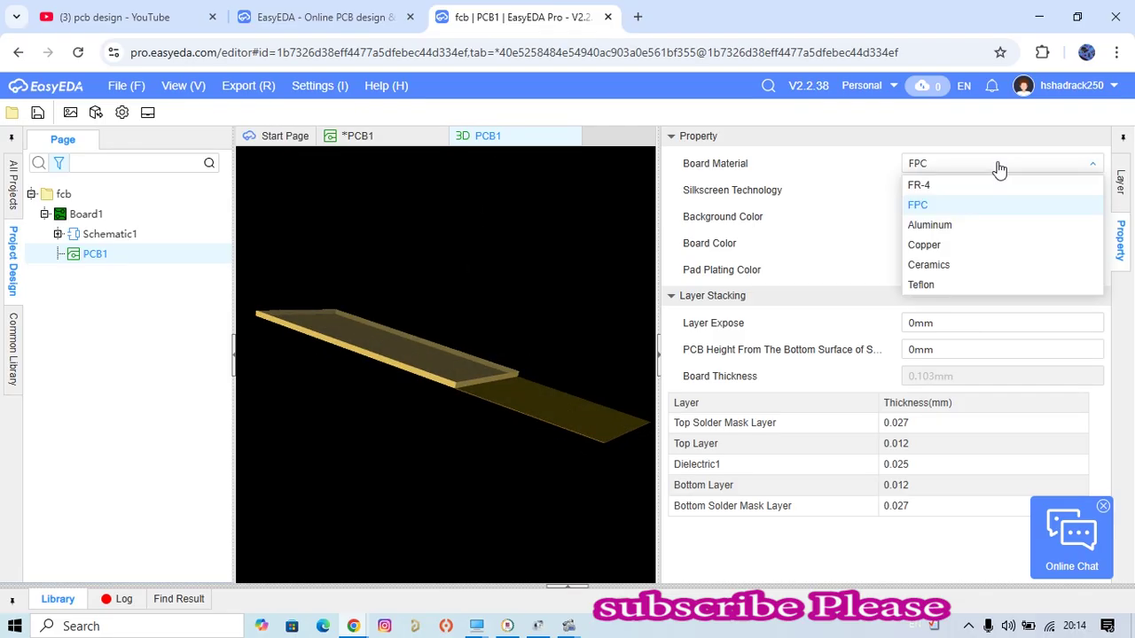
left_click(955, 186)
left_click_drag(481, 414, 464, 327)
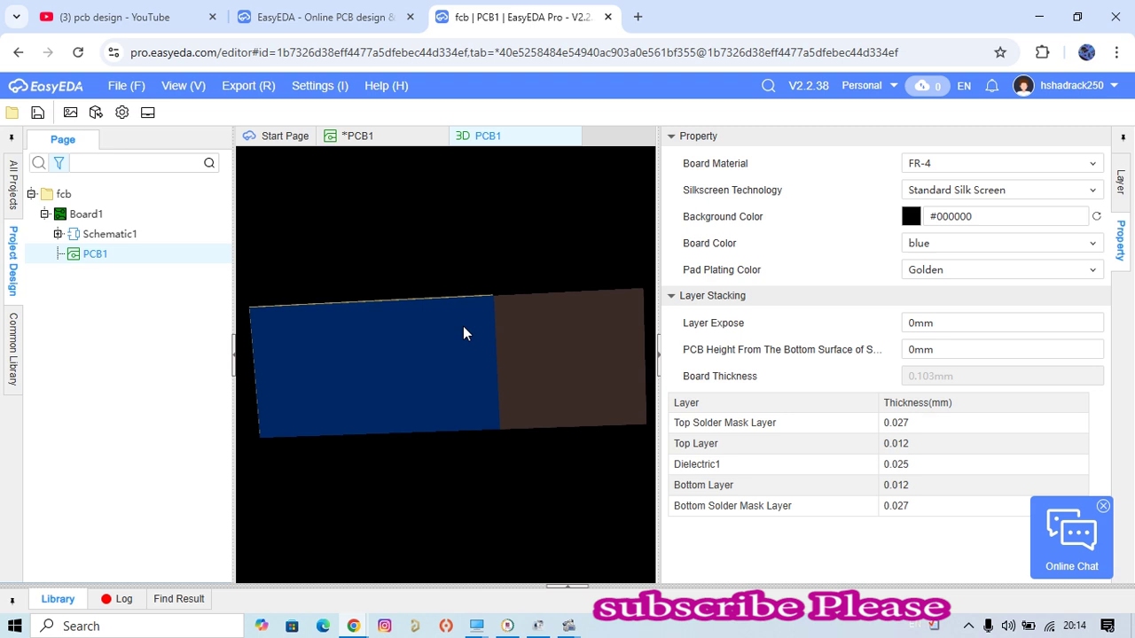
Return to the 2D PCB1 layout and re-centre the board with both stiffeners
left_click(384, 133)
scroll(549, 307, "down", 4)
right_click_drag(540, 310, 395, 266)
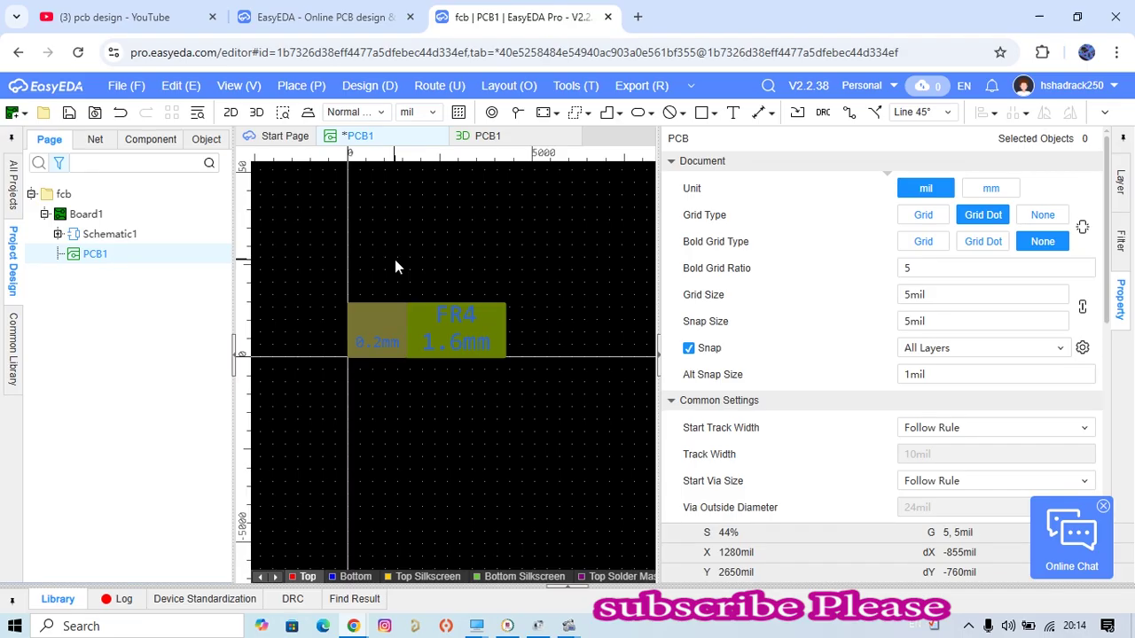
Collapse the Property panel and centre the canvas on the Polyimide 0.2mm and FR4 1.6mm stiffeners
left_click(660, 354)
right_click_drag(507, 256, 689, 274)
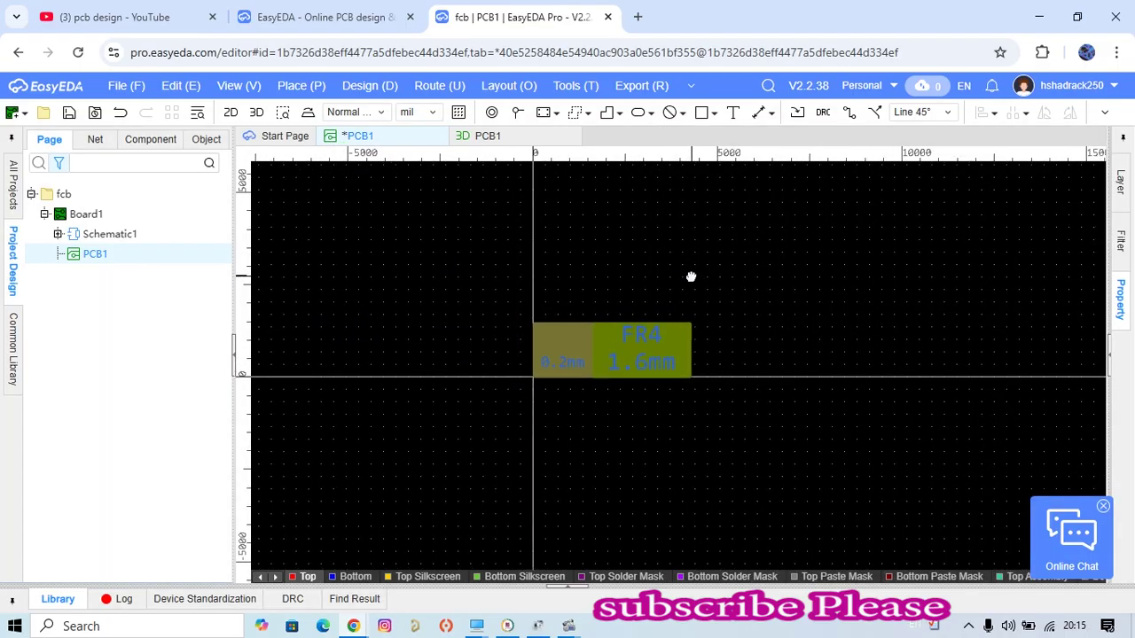
scroll(705, 284, "down", 1)
scroll(707, 284, "up", 3)
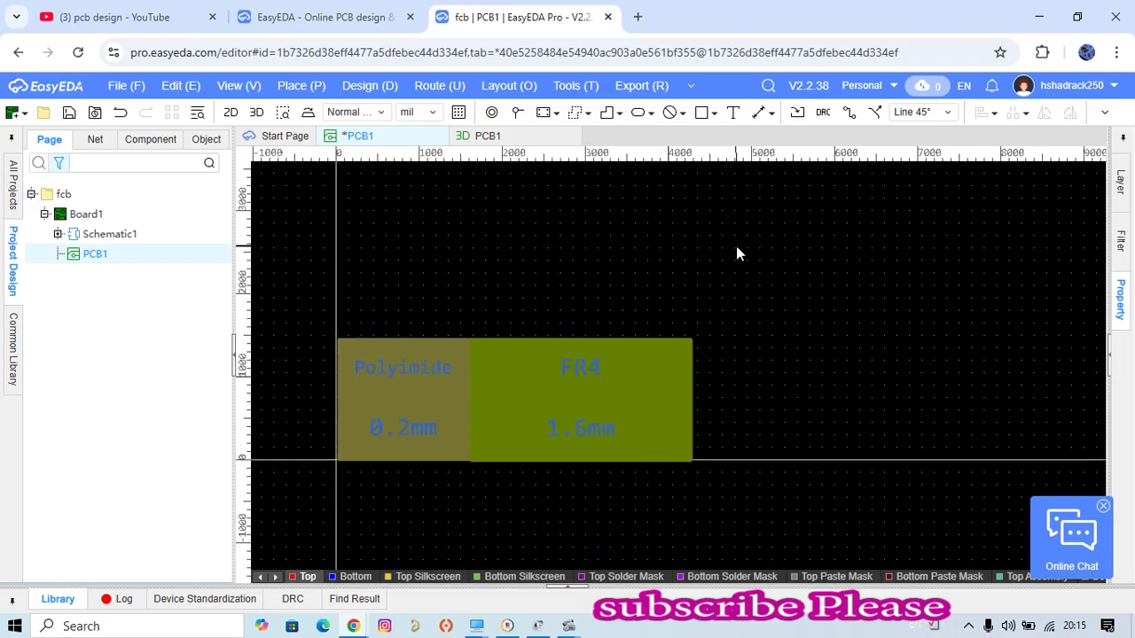